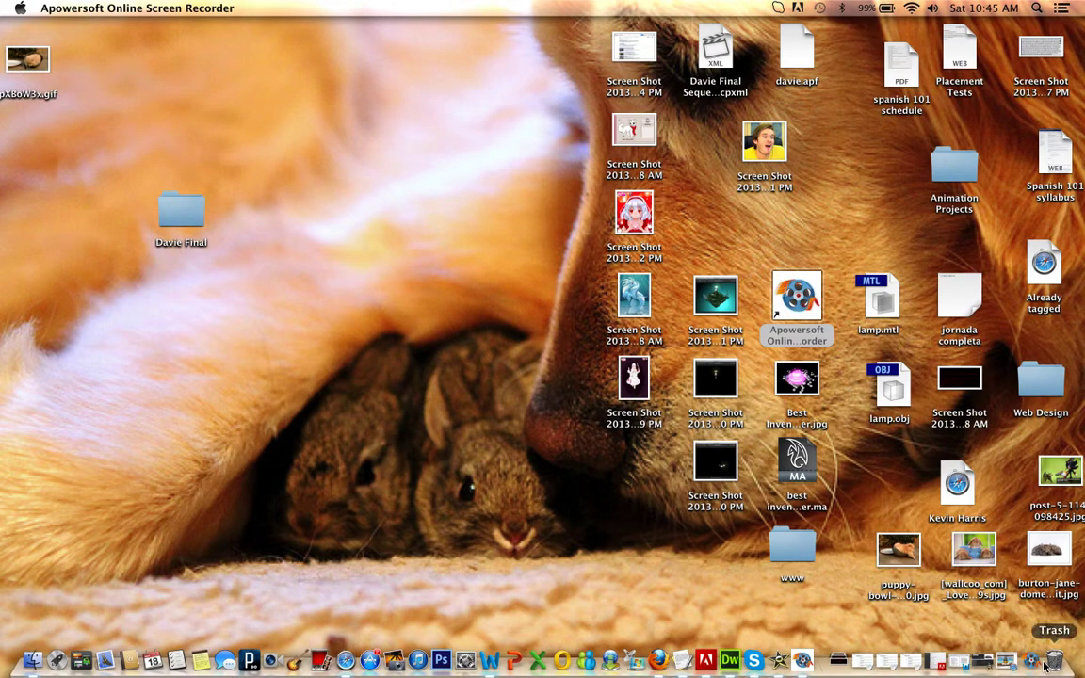
Start the screen recording and leave the Finder desktop showing.
left_click(980, 662)
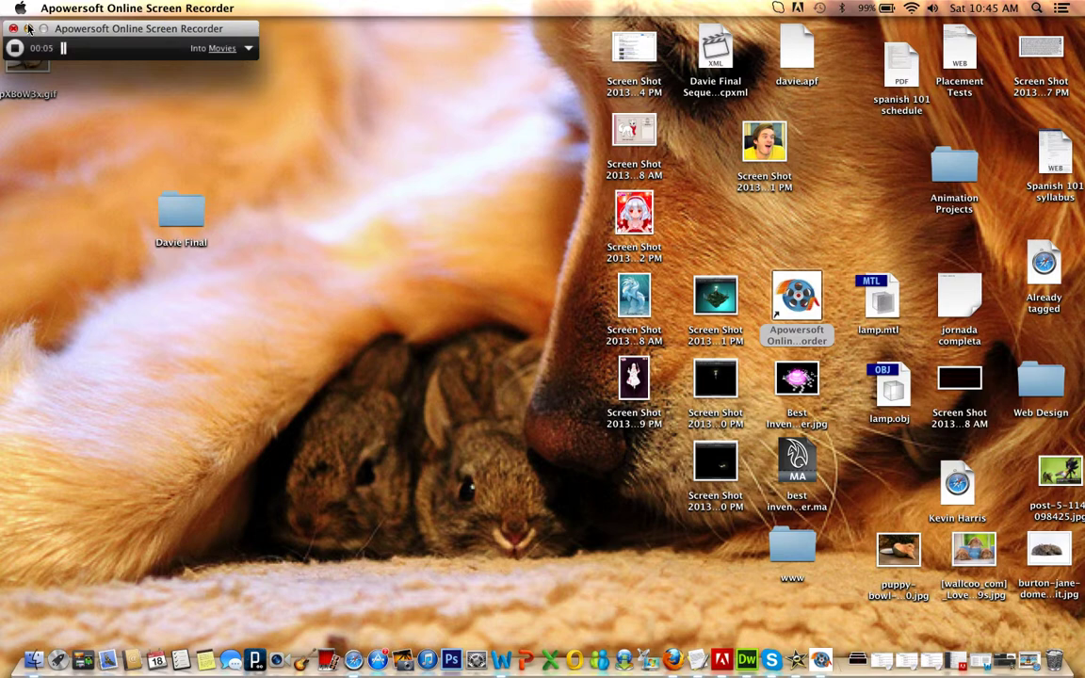
left_click(29, 29)
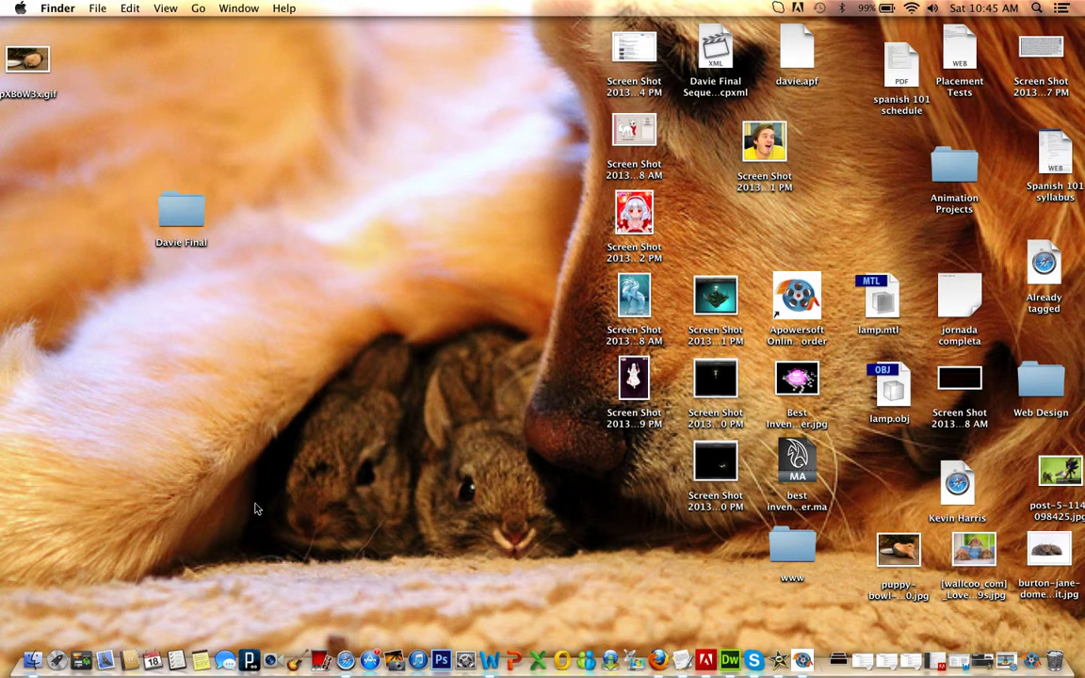
Launch Maya from Applications > Autodesk > maya2013 in Finder, then close the Finder window.
left_click(34, 661)
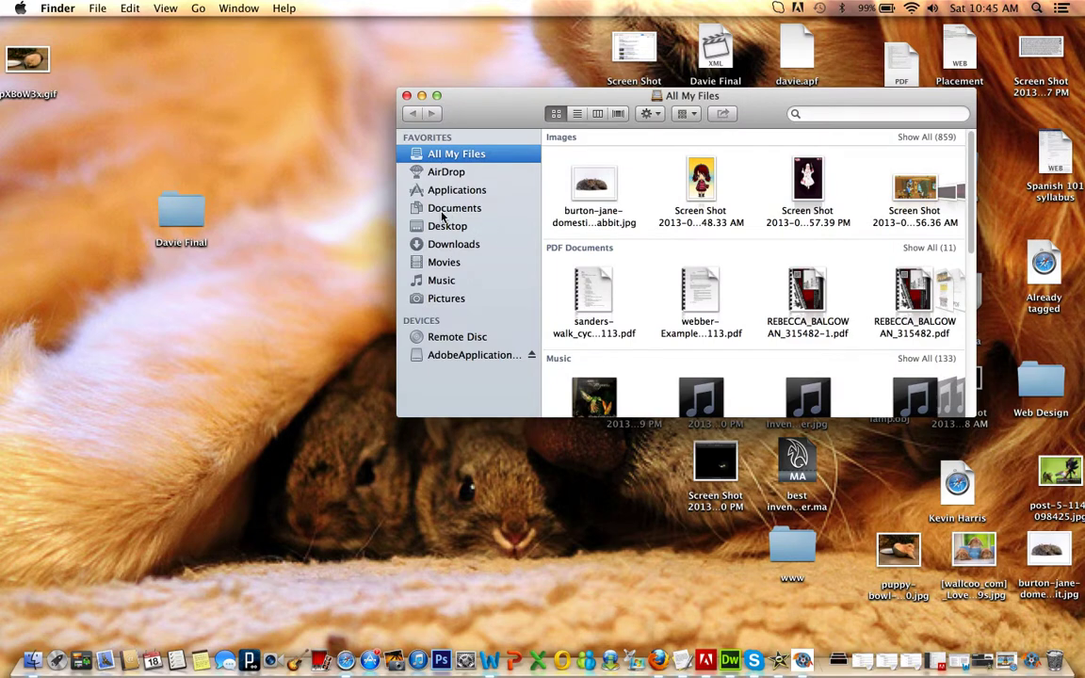
left_click(483, 189)
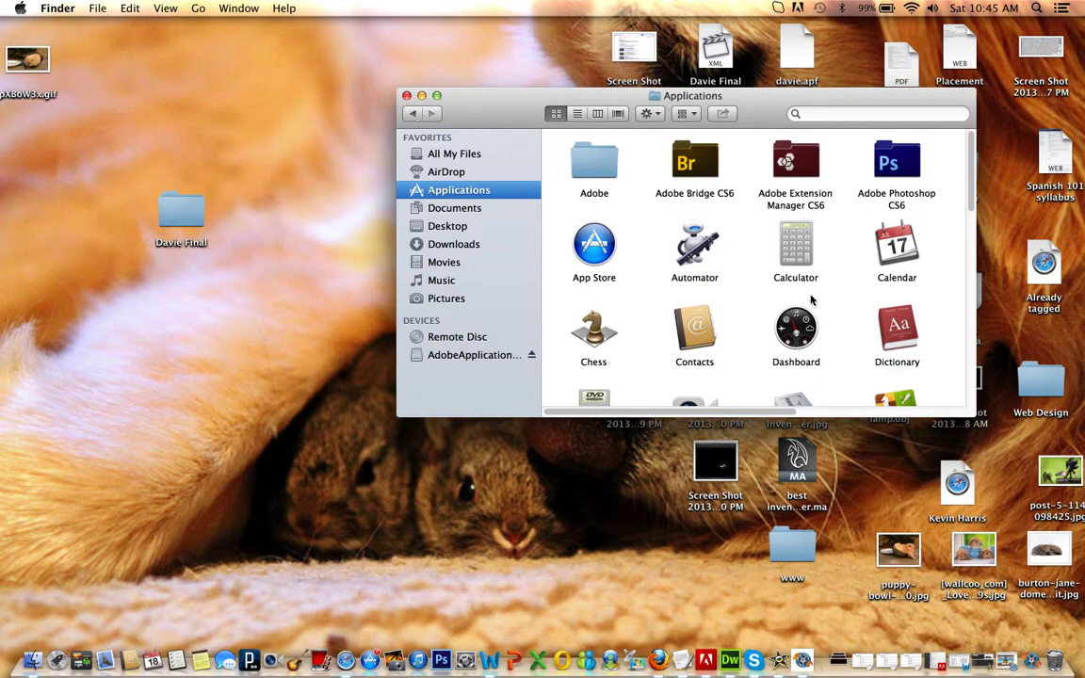
scroll(970, 274, "down", 5)
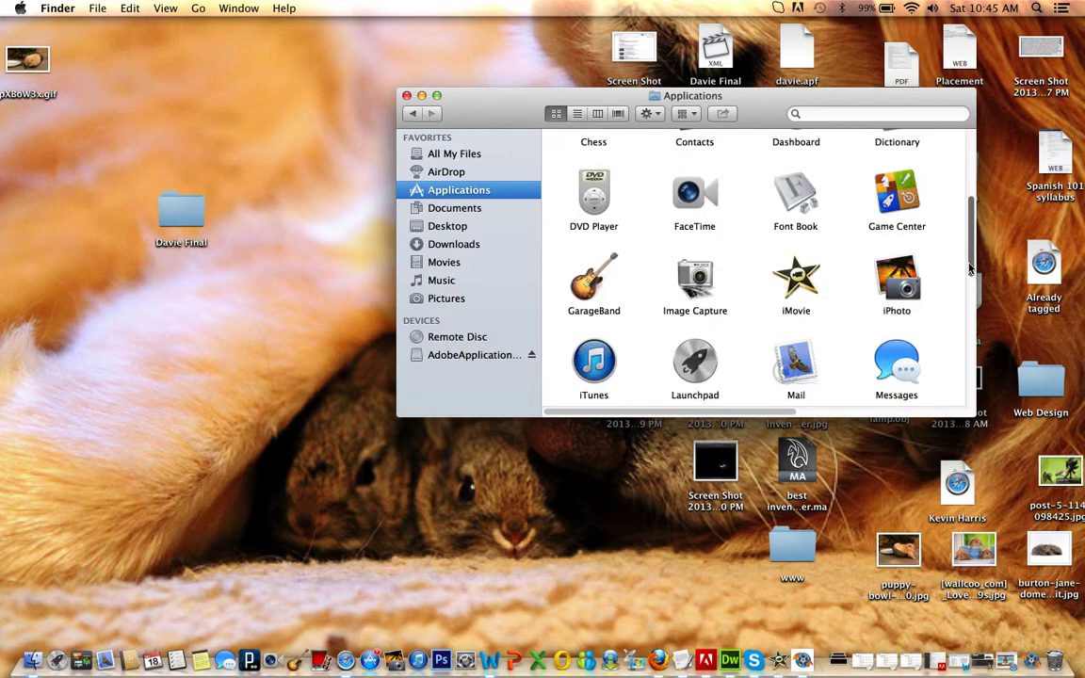
scroll(970, 269, "up", 5)
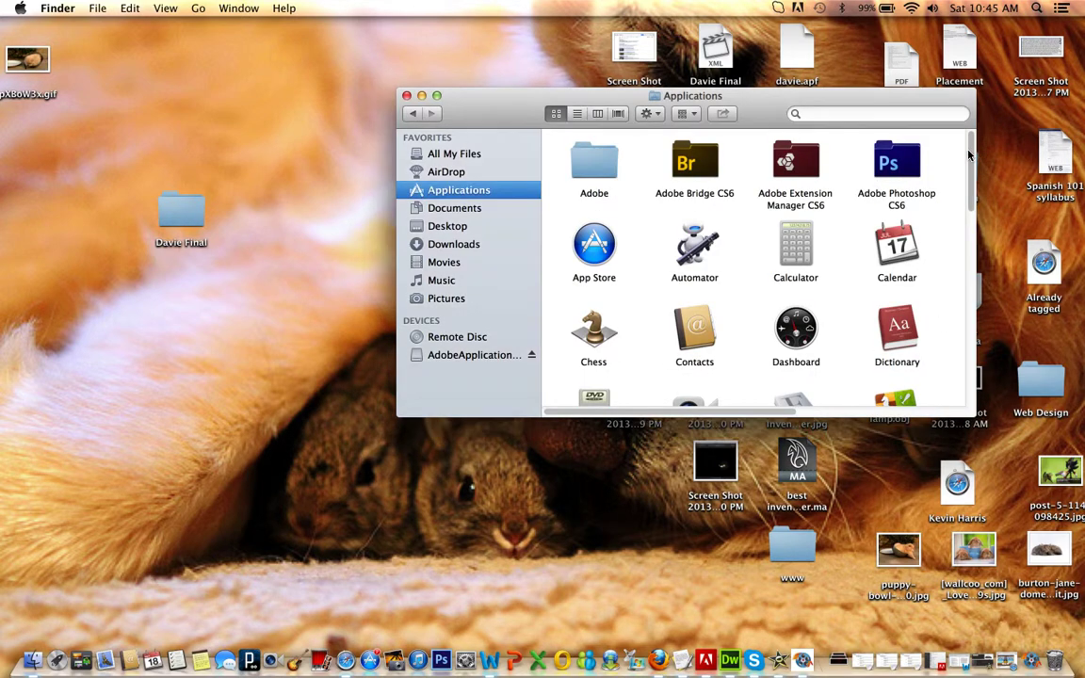
left_click_drag(970, 154, 1077, 146)
double_click(997, 325)
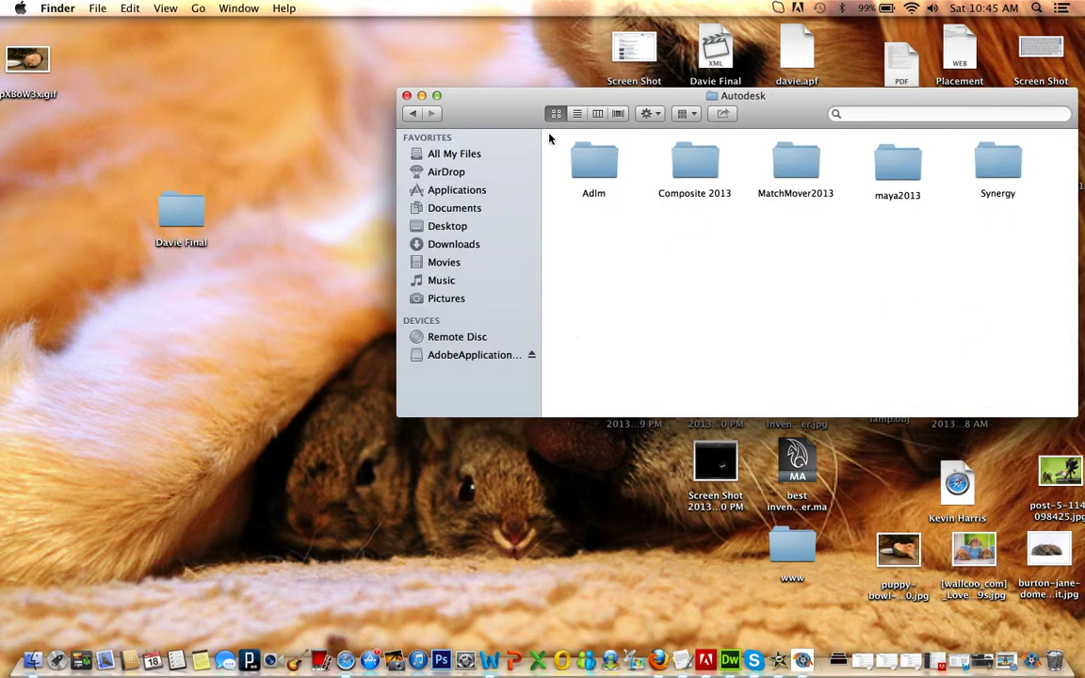
double_click(903, 165)
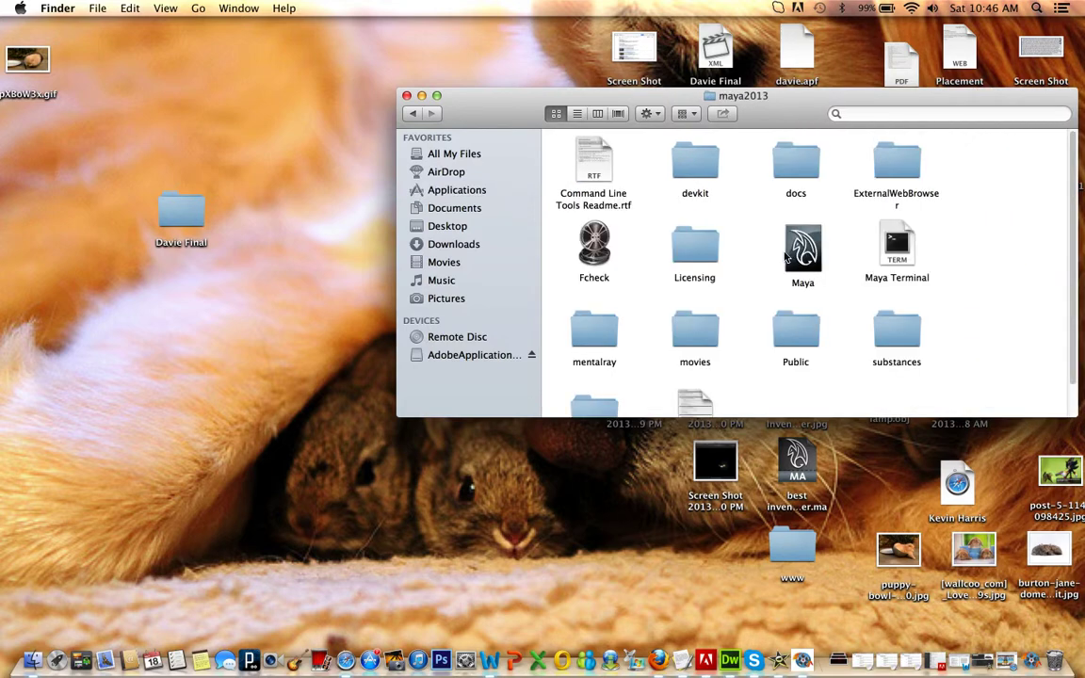
double_click(785, 254)
left_click(406, 95)
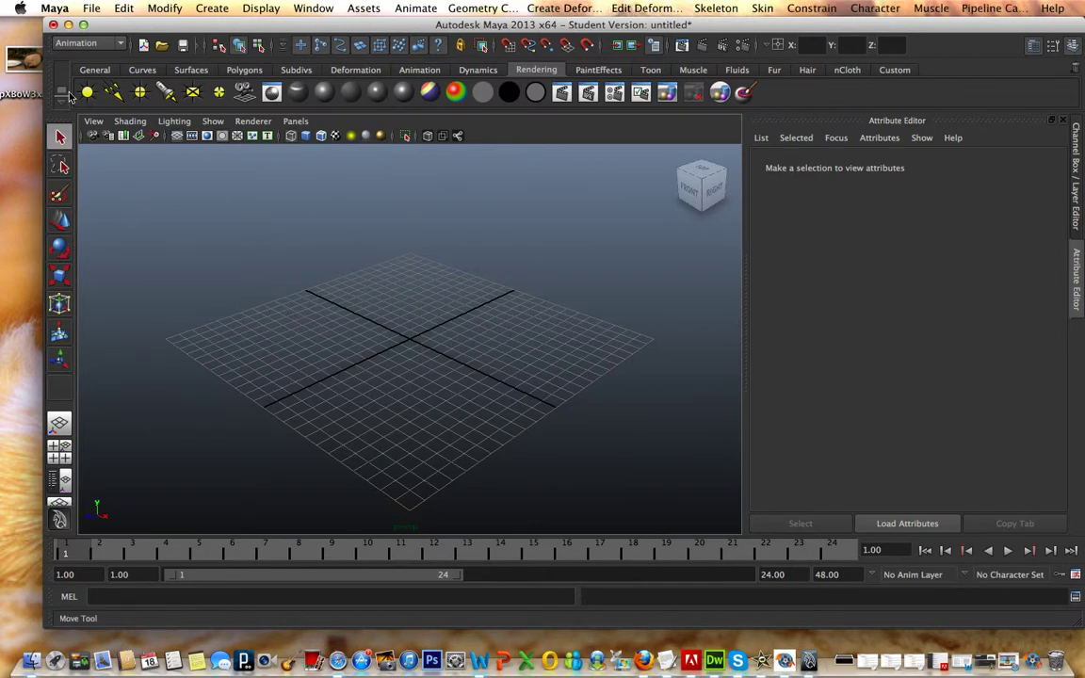
Create nurbsSphere1 at the origin from the Surfaces shelf and deselect it.
left_click(189, 69)
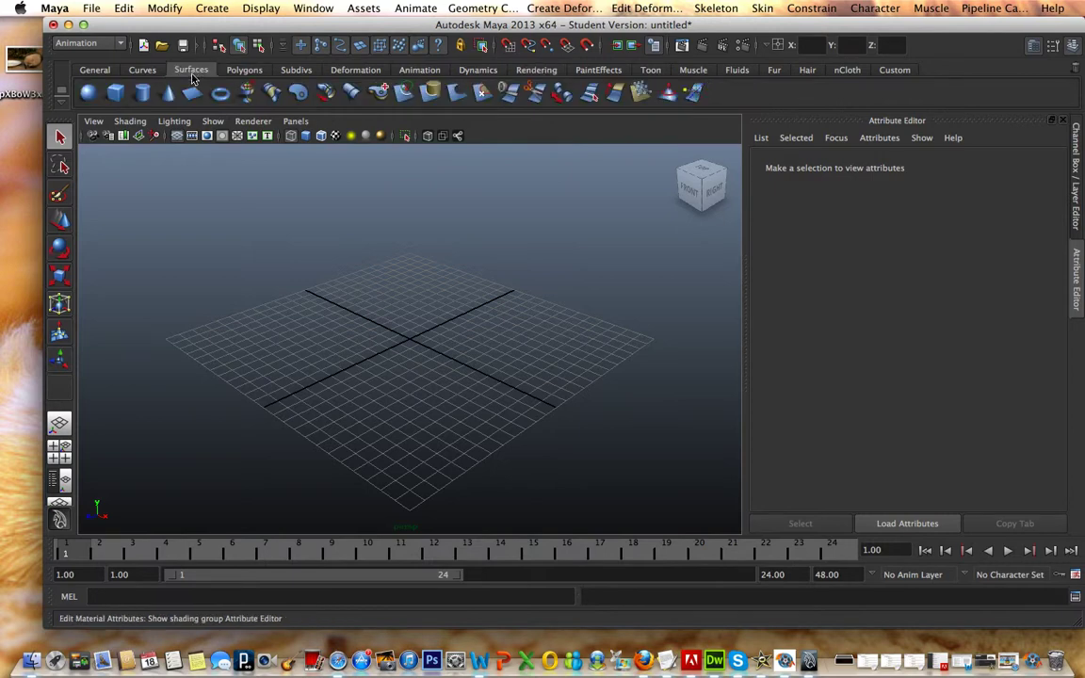
left_click(89, 92)
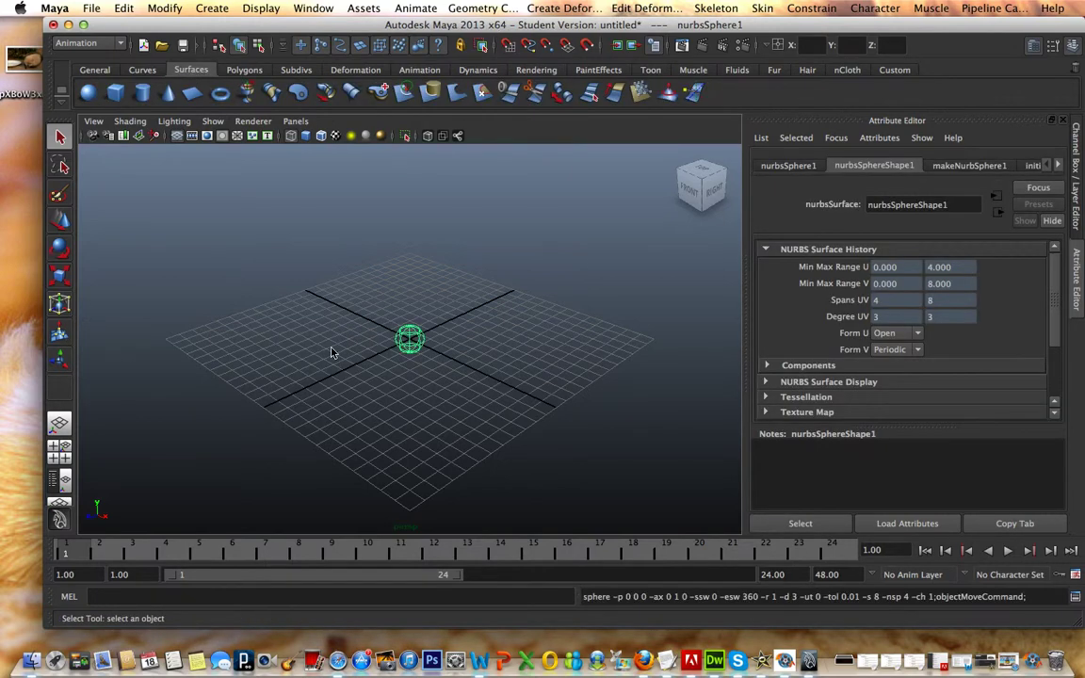
left_click(531, 342)
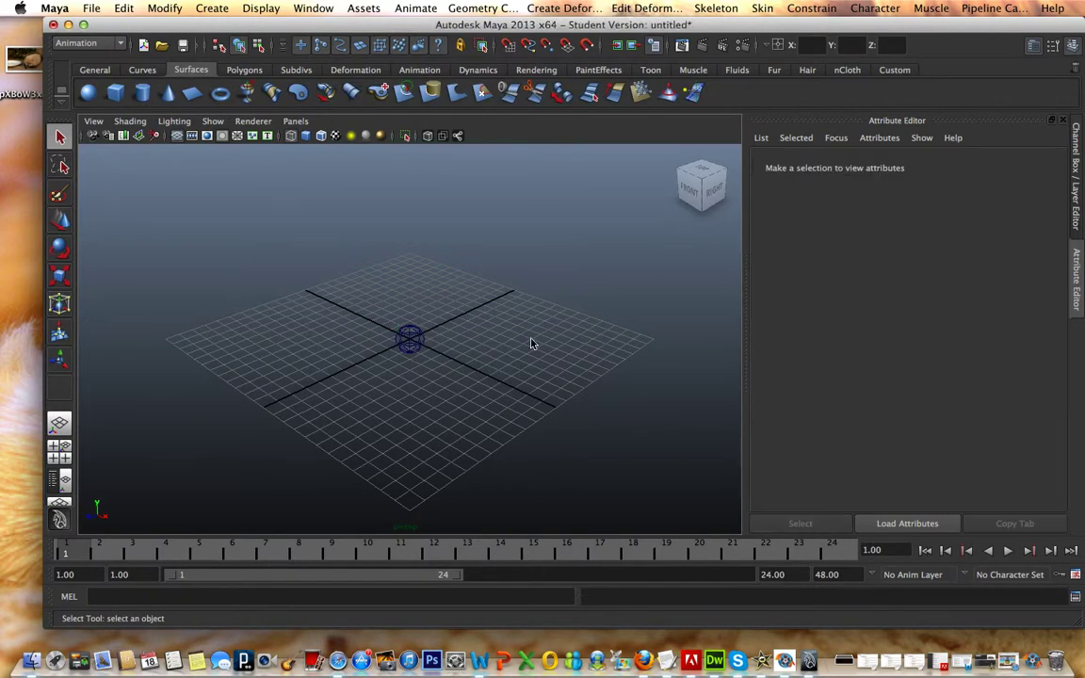
Review Render Settings: Maya Software, 640x480 image size, frames 1–10.
left_click(743, 47)
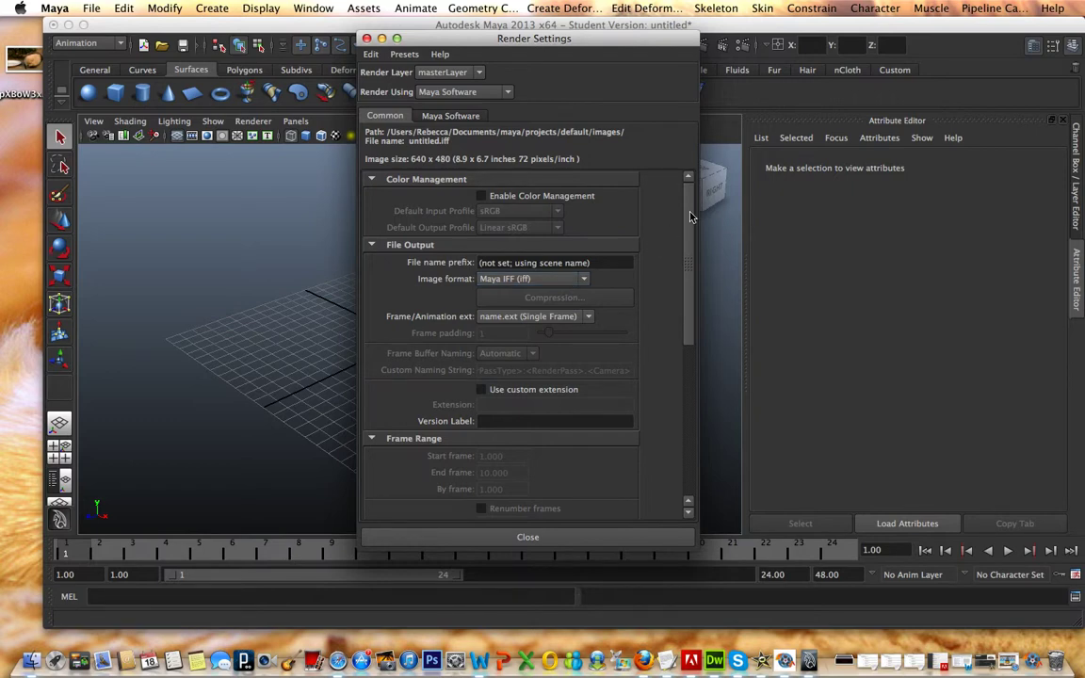
left_click_drag(691, 216, 678, 264)
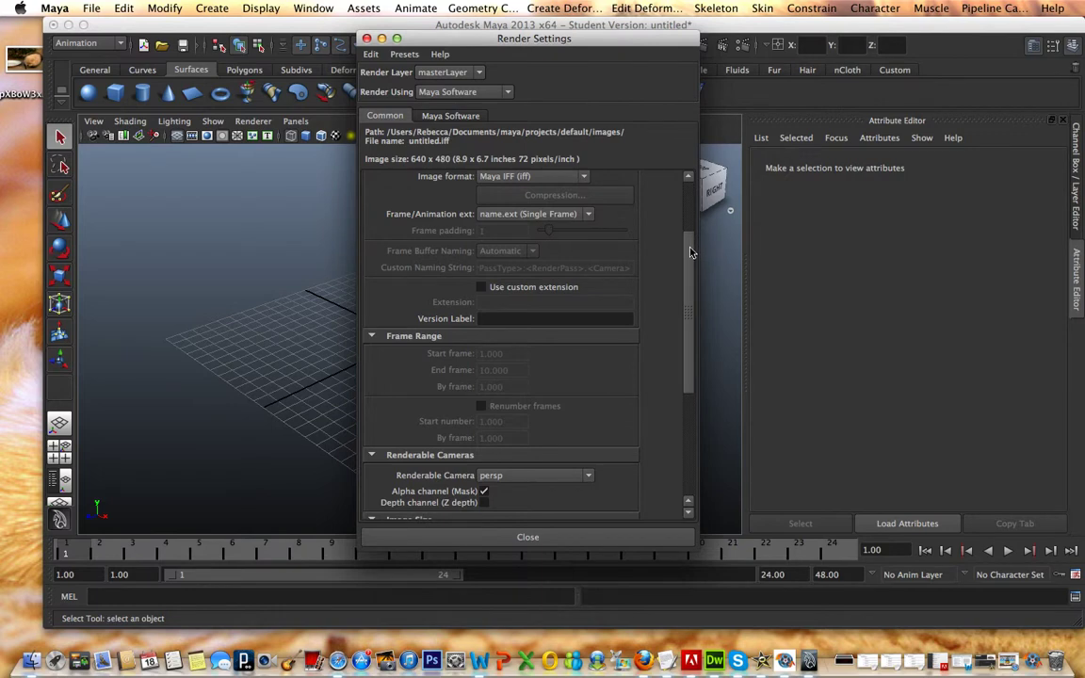
left_click_drag(690, 253, 698, 296)
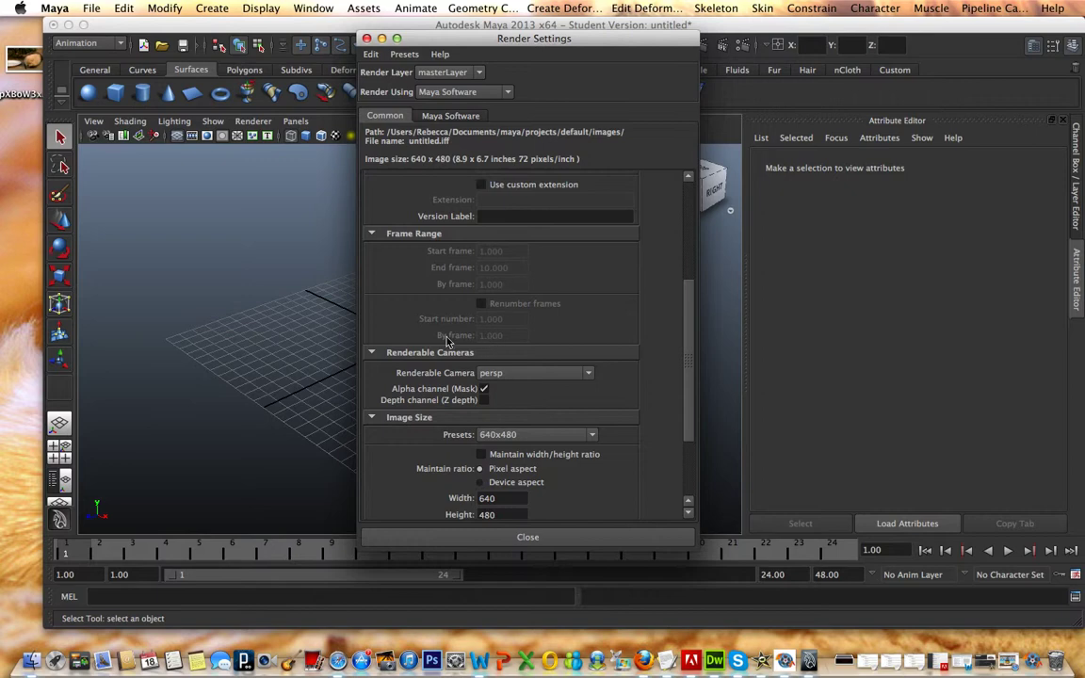
Batch render the scene from the Rendering shelf, accepting the Student Version and firewall prompts.
left_click(367, 39)
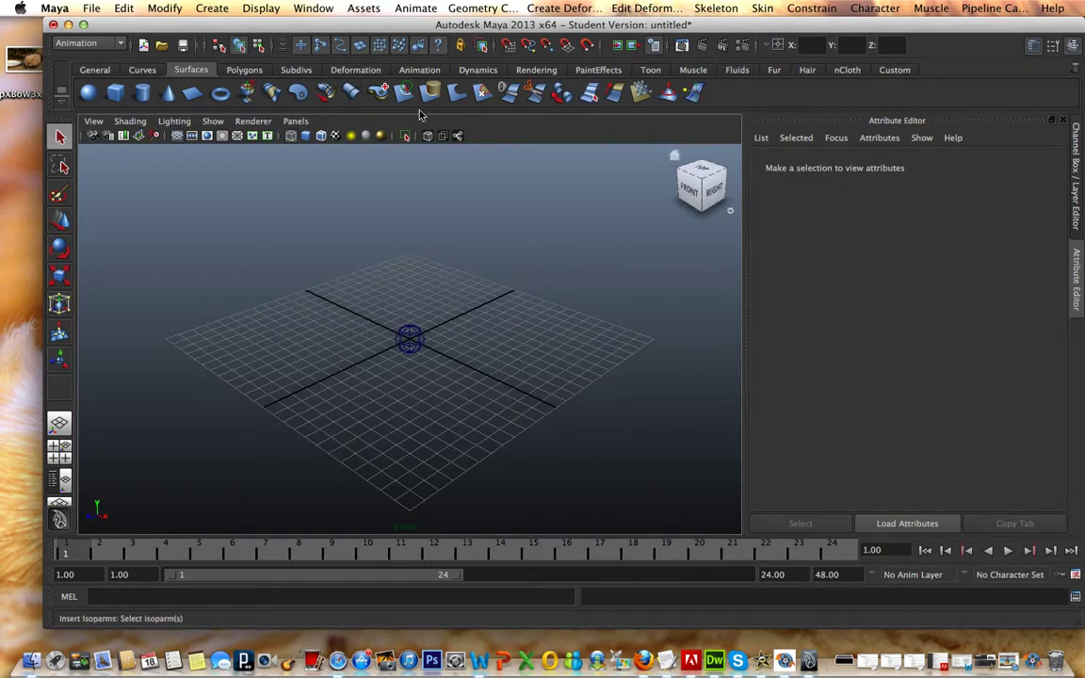
left_click(524, 72)
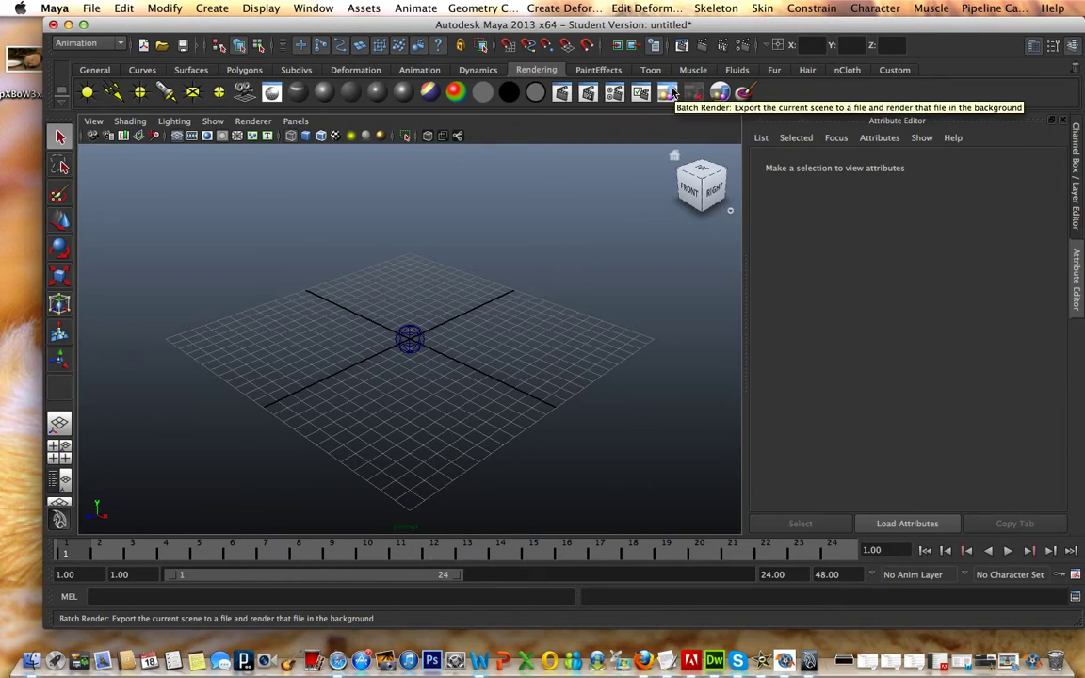
left_click(668, 92)
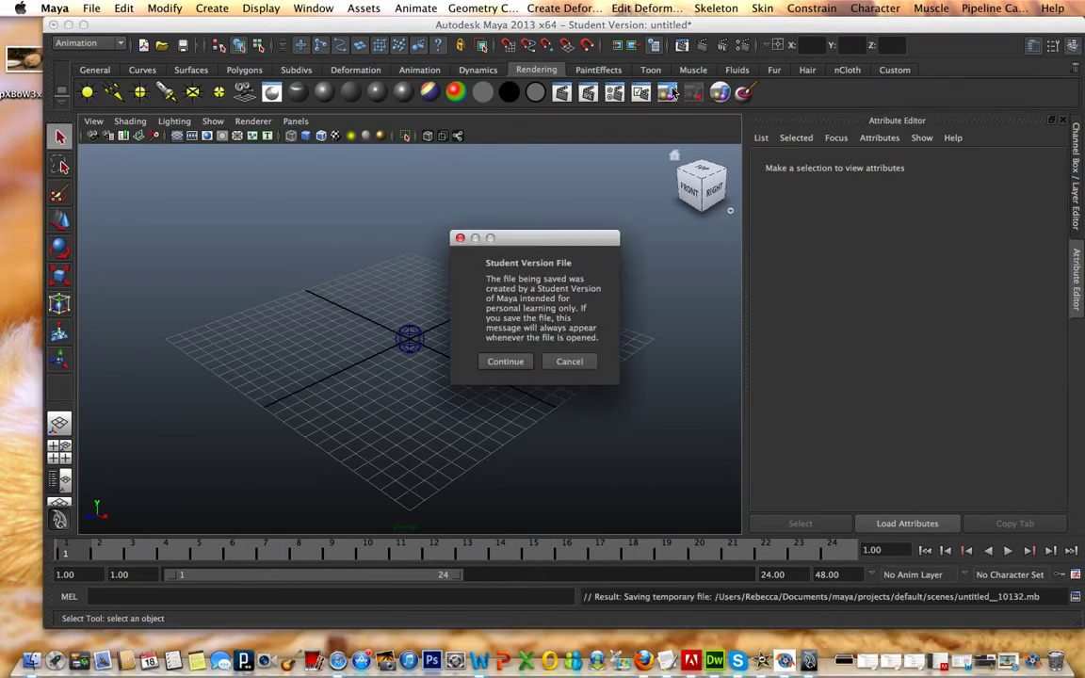
left_click(505, 362)
left_click(657, 254)
left_click(503, 363)
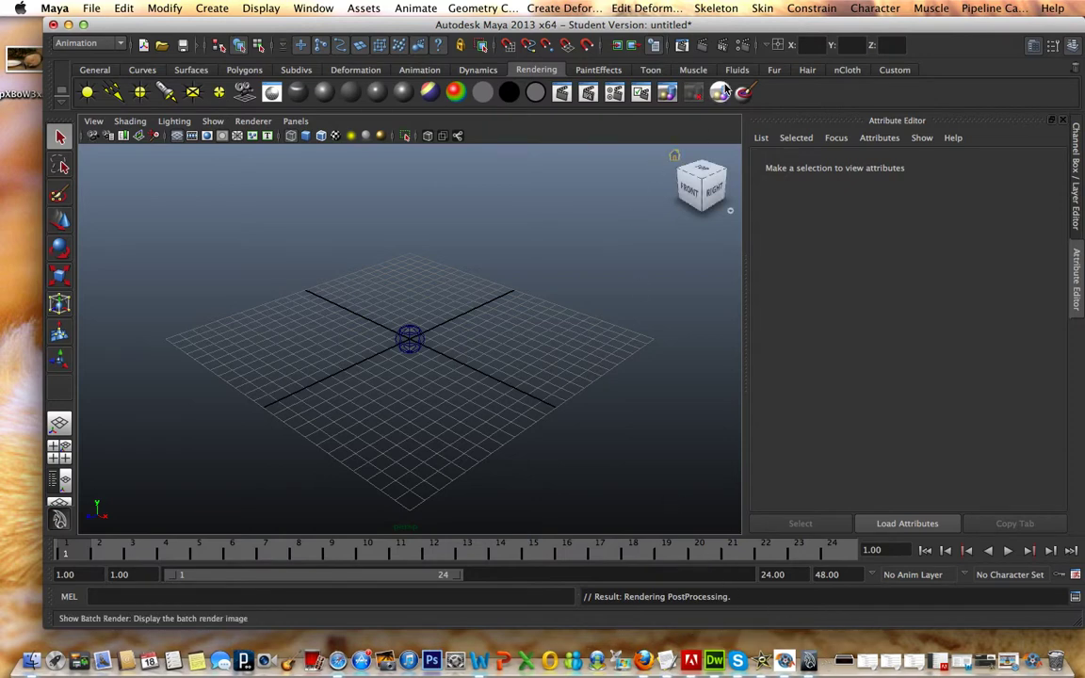
Minimize Maya and browse a new Finder window to Applications > Autodesk > maya2013.
left_click(68, 25)
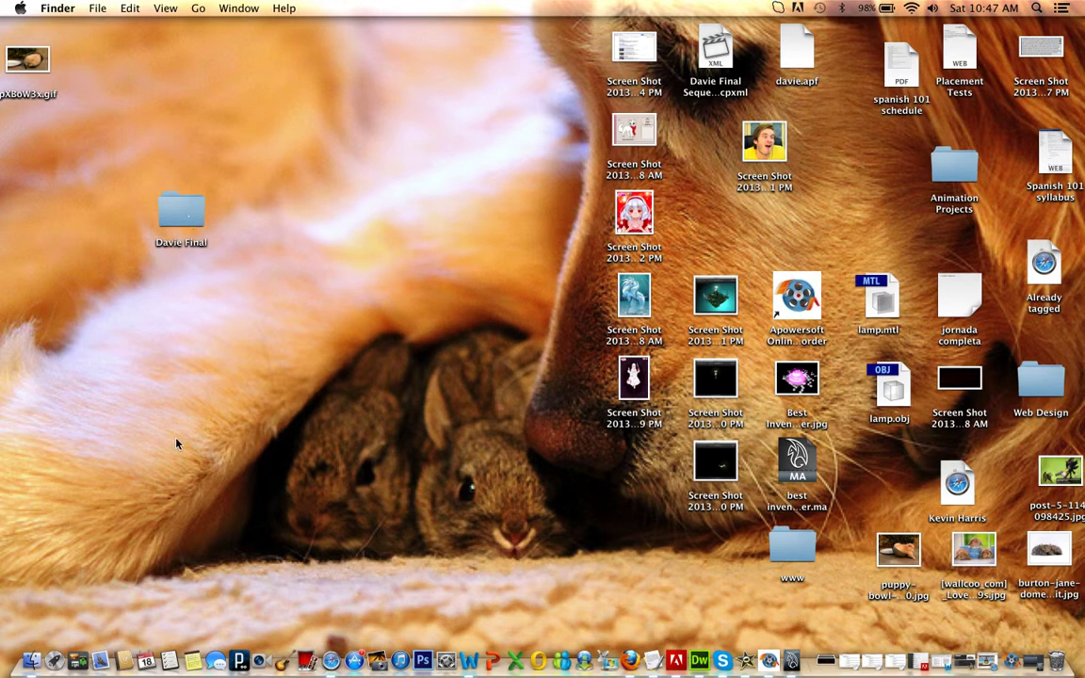
left_click(31, 661)
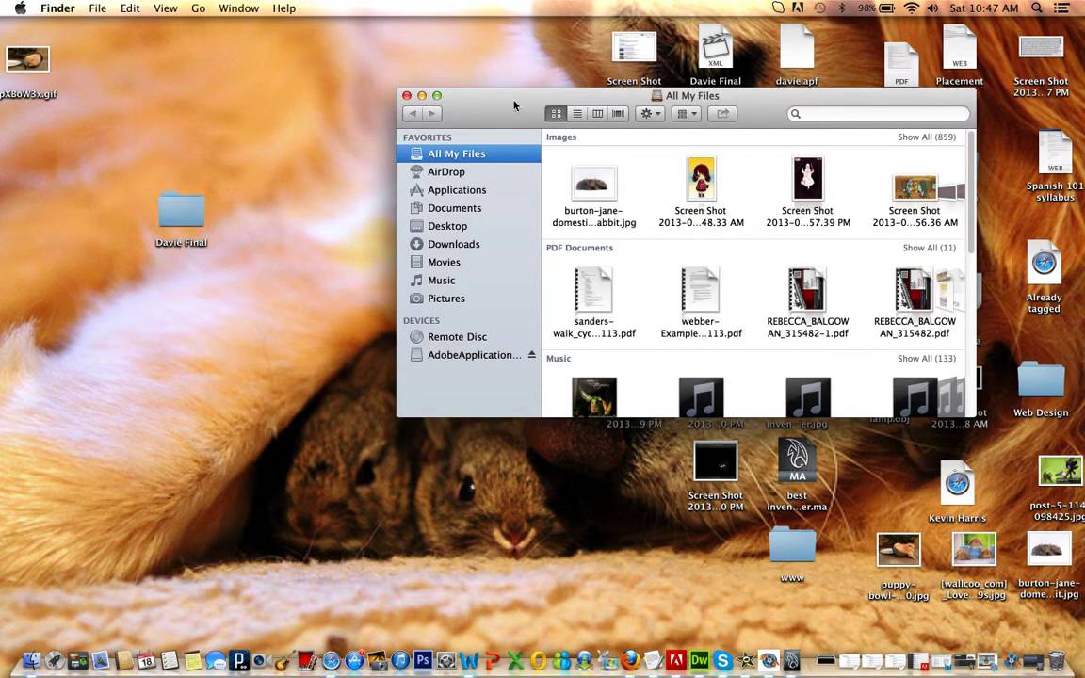
left_click_drag(559, 94, 340, 62)
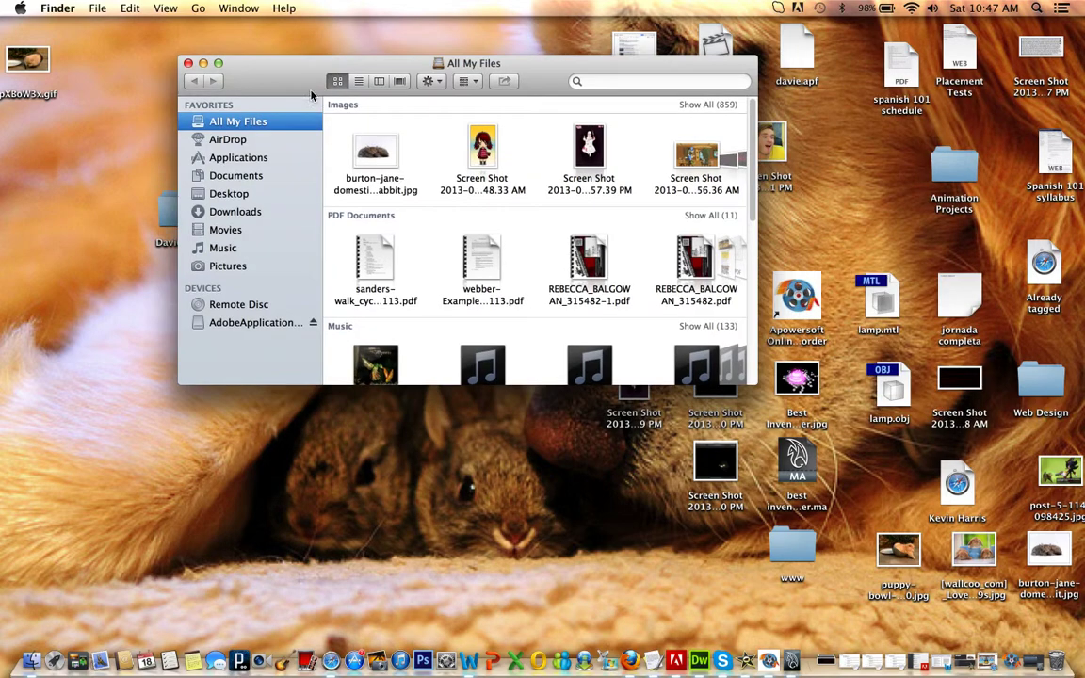
left_click(230, 159)
left_click(752, 183)
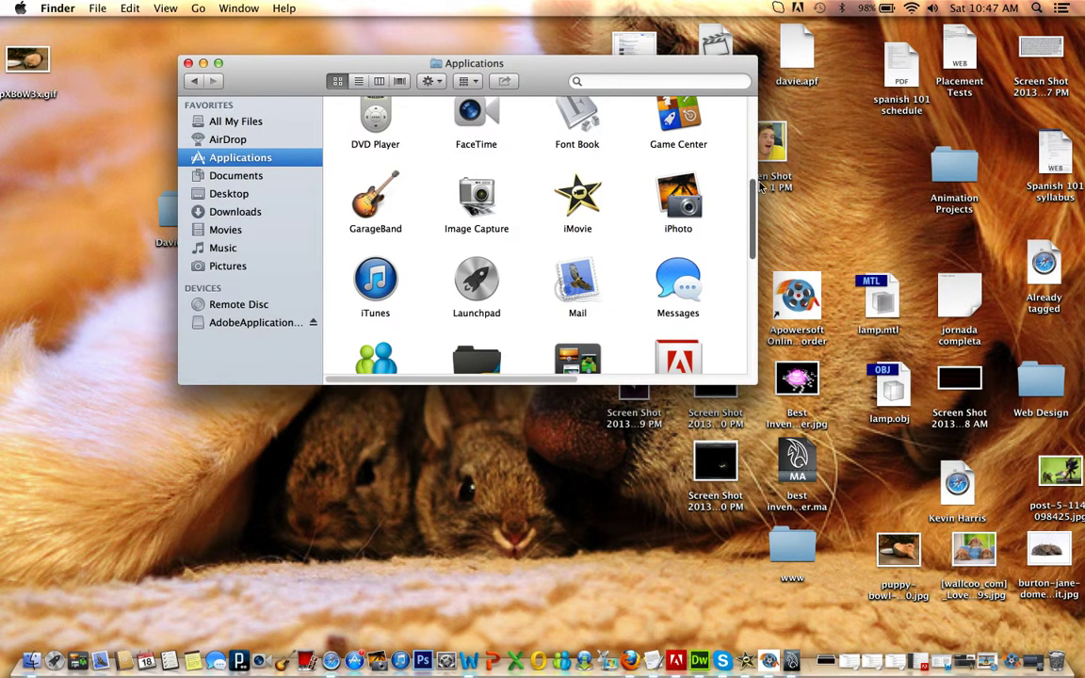
left_click_drag(761, 185, 995, 185)
scroll(982, 146, "up", 3)
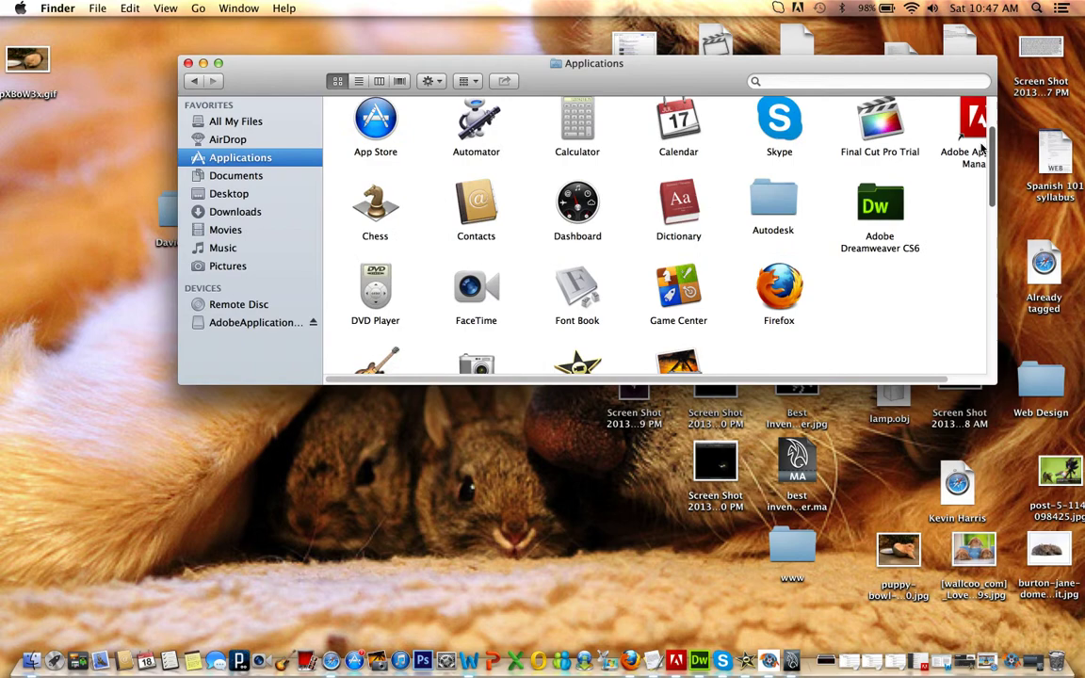
double_click(772, 201)
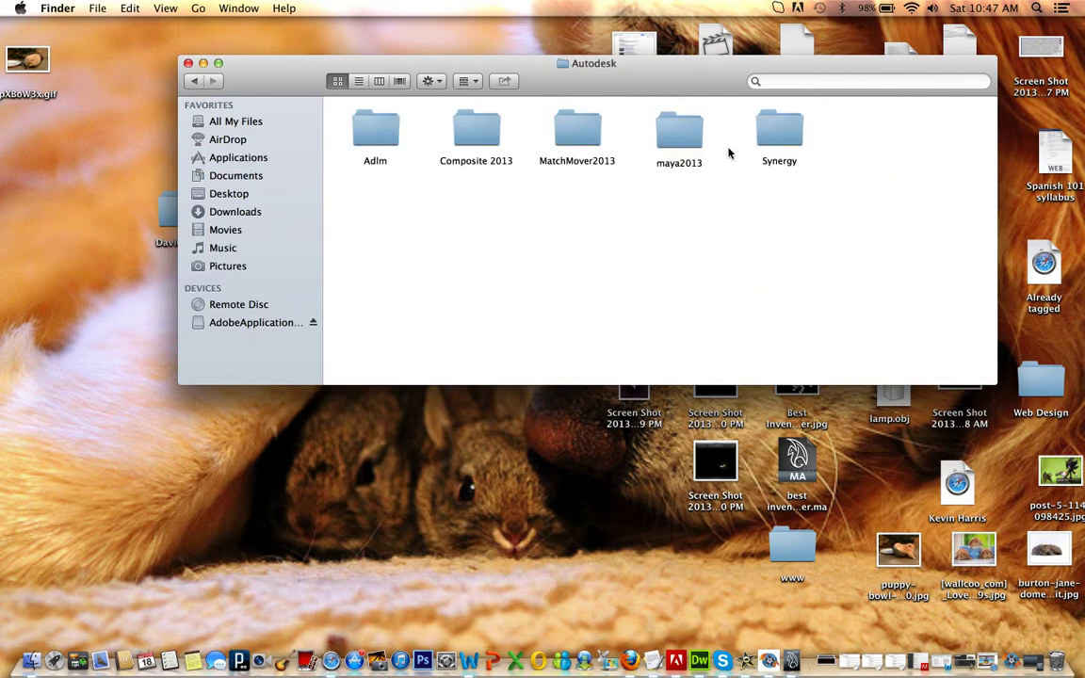
double_click(690, 138)
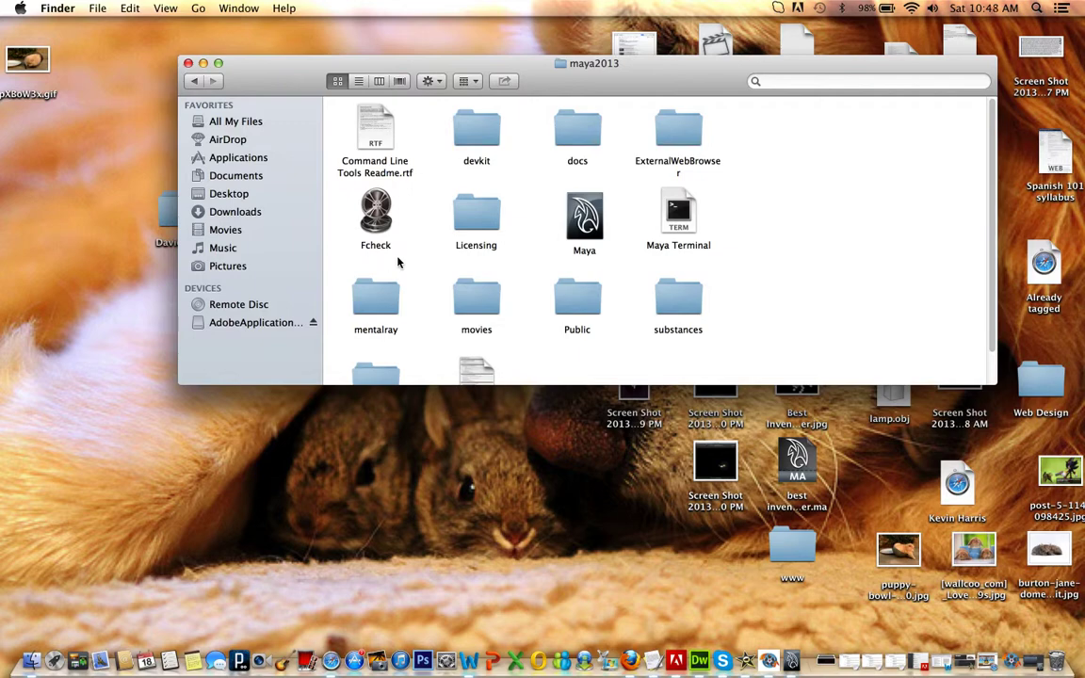
Check that the Davie Final frames are in Documents > maya > projects > default > images.
left_click(231, 194)
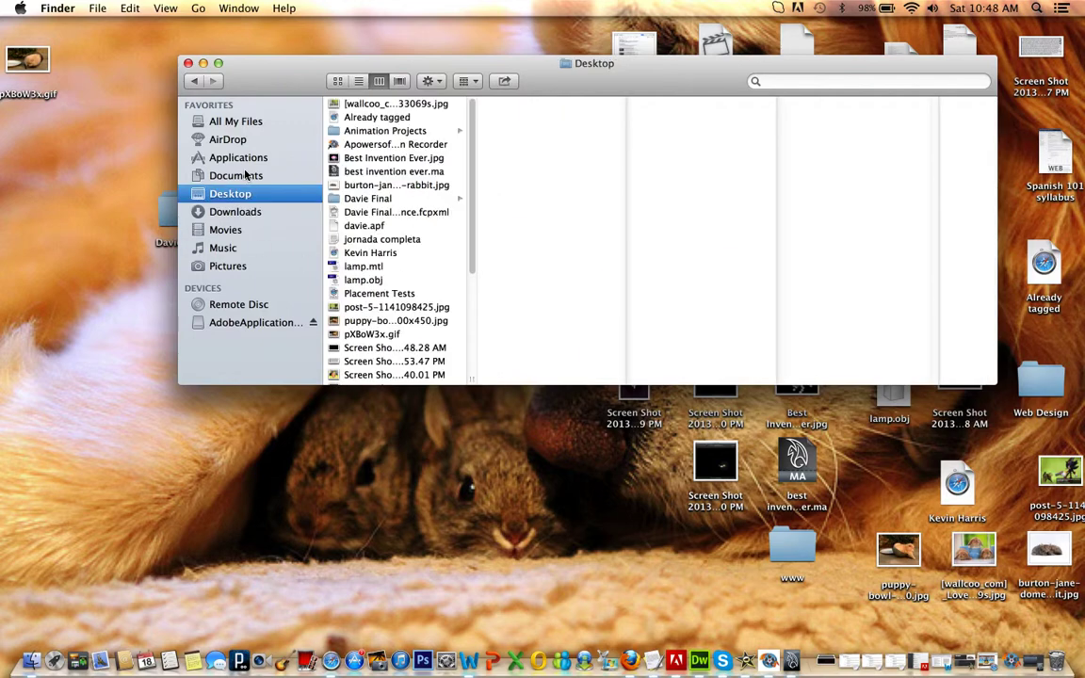
left_click(243, 175)
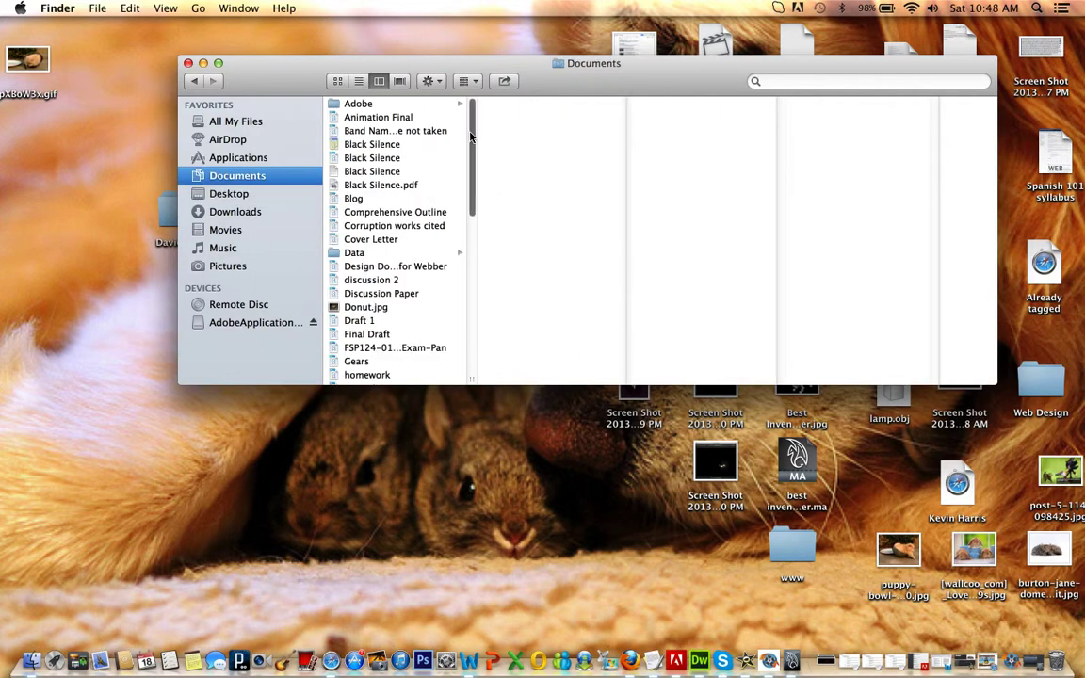
scroll(470, 150, "down", 5)
scroll(476, 212, "down", 5)
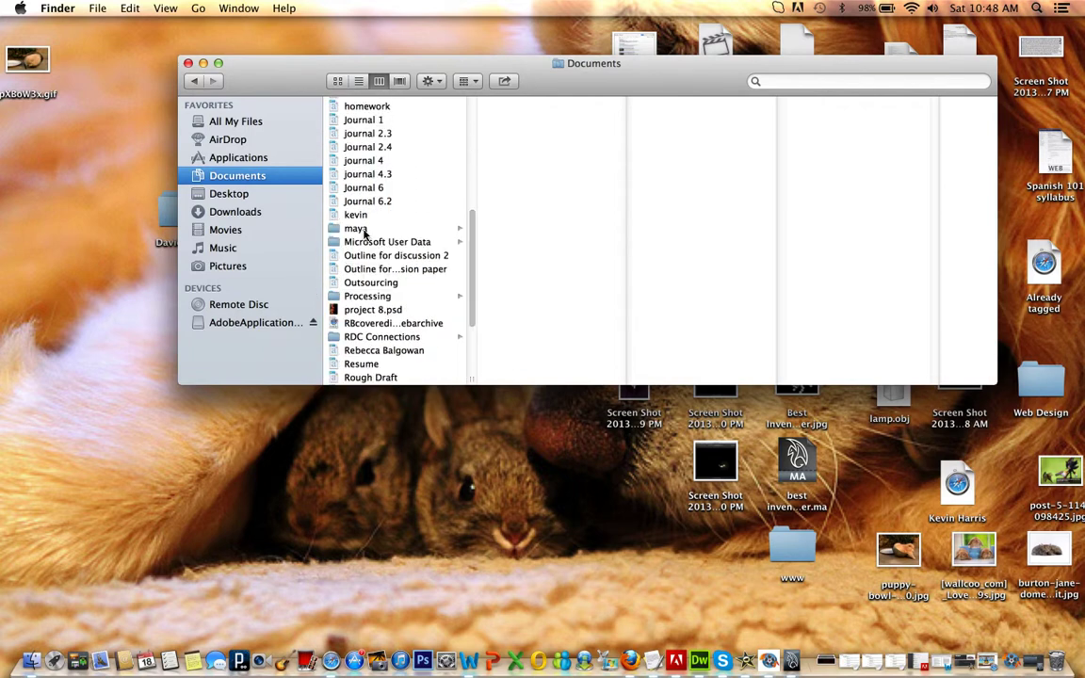
left_click(414, 228)
left_click(527, 105)
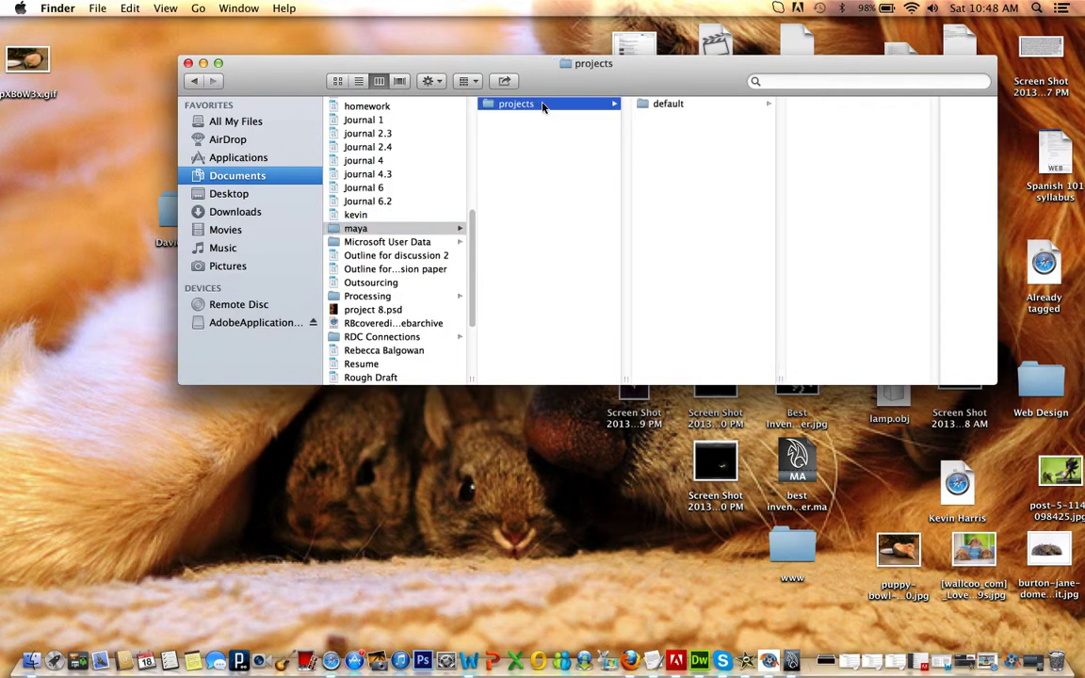
left_click(643, 105)
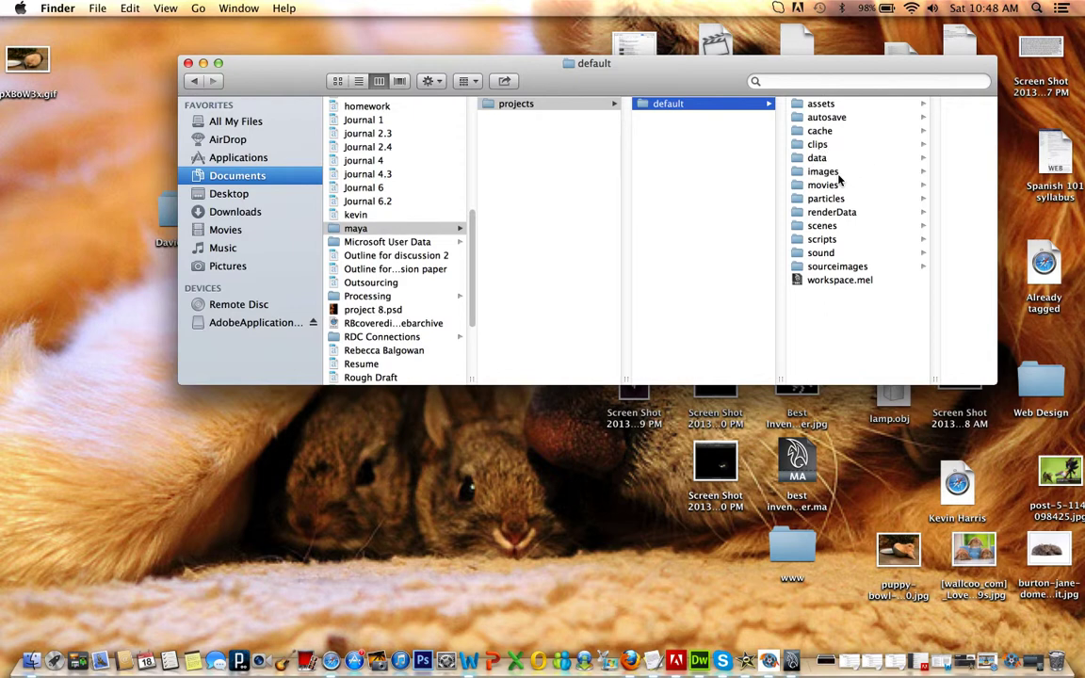
left_click(832, 133)
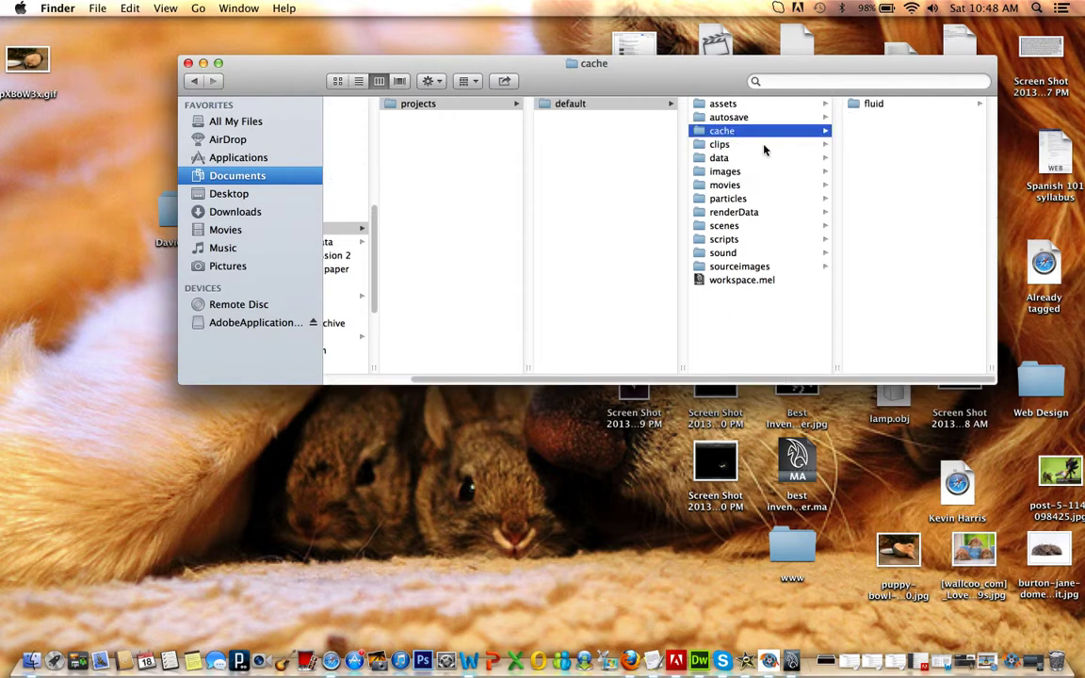
left_click(731, 147)
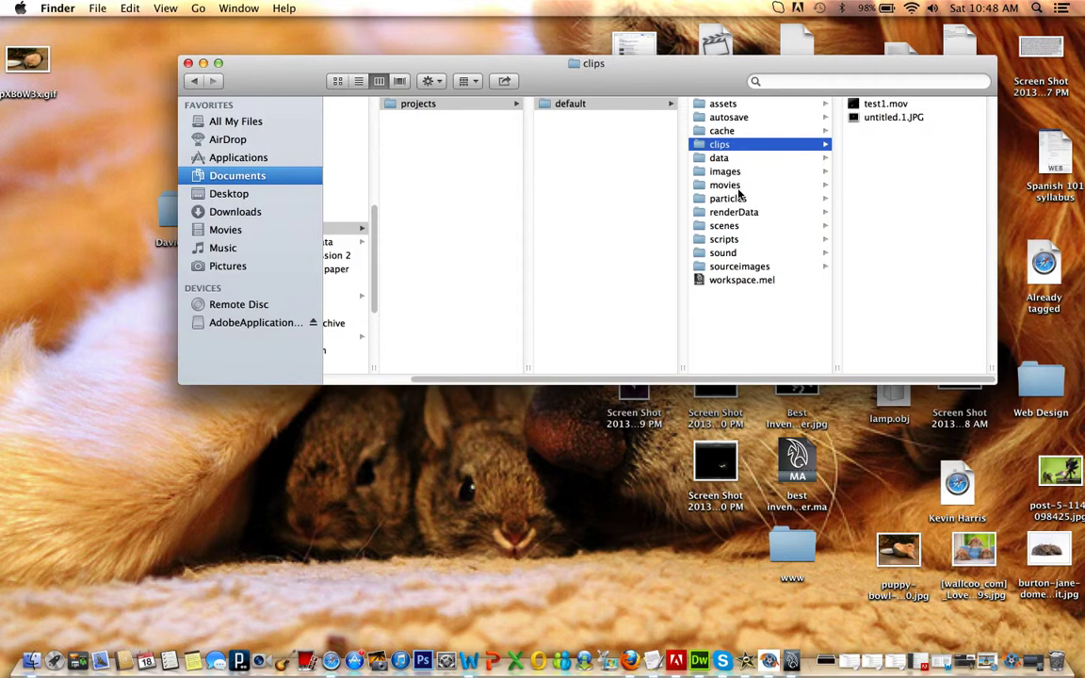
left_click(737, 158)
left_click(740, 173)
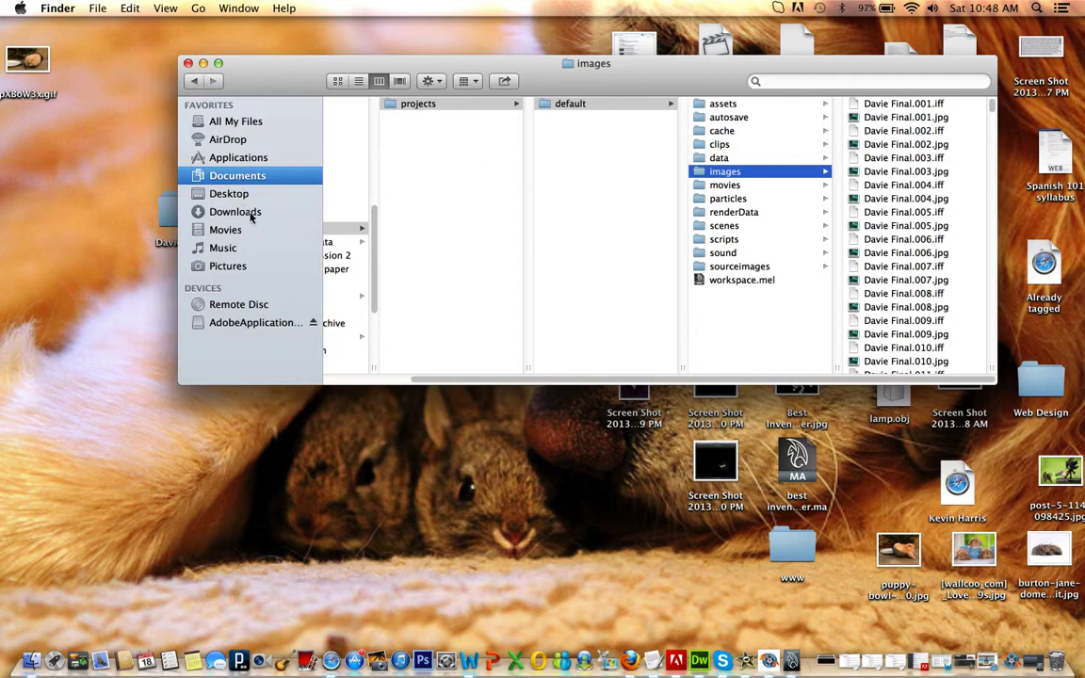
Launch Fcheck from Applications > Autodesk > maya2013.
left_click(217, 156)
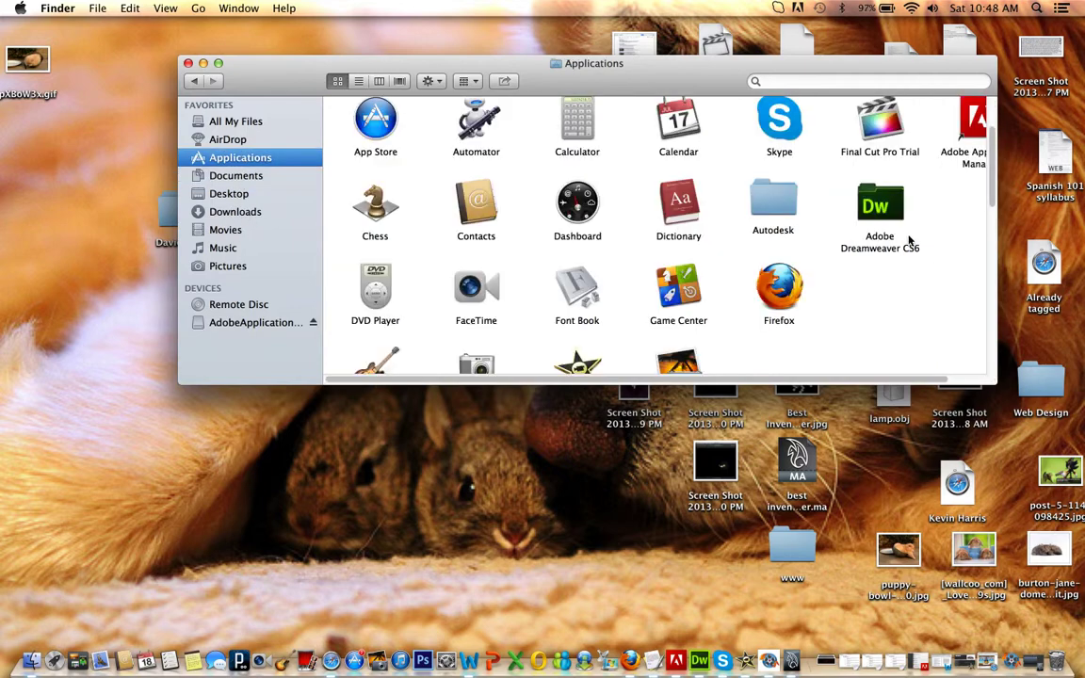
double_click(770, 203)
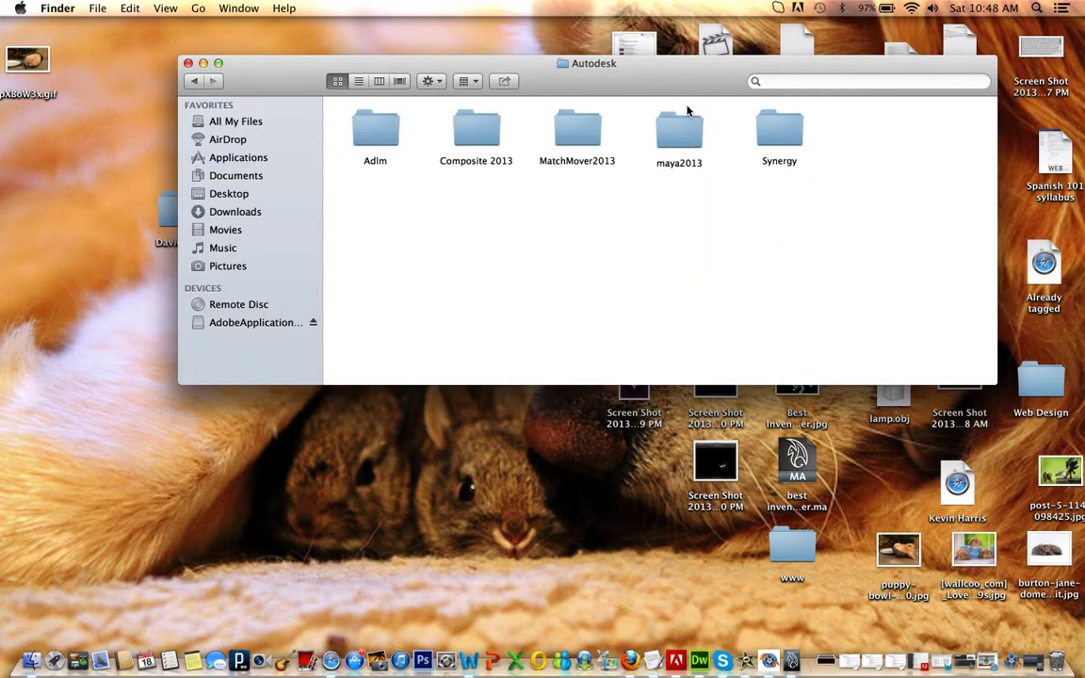
double_click(683, 146)
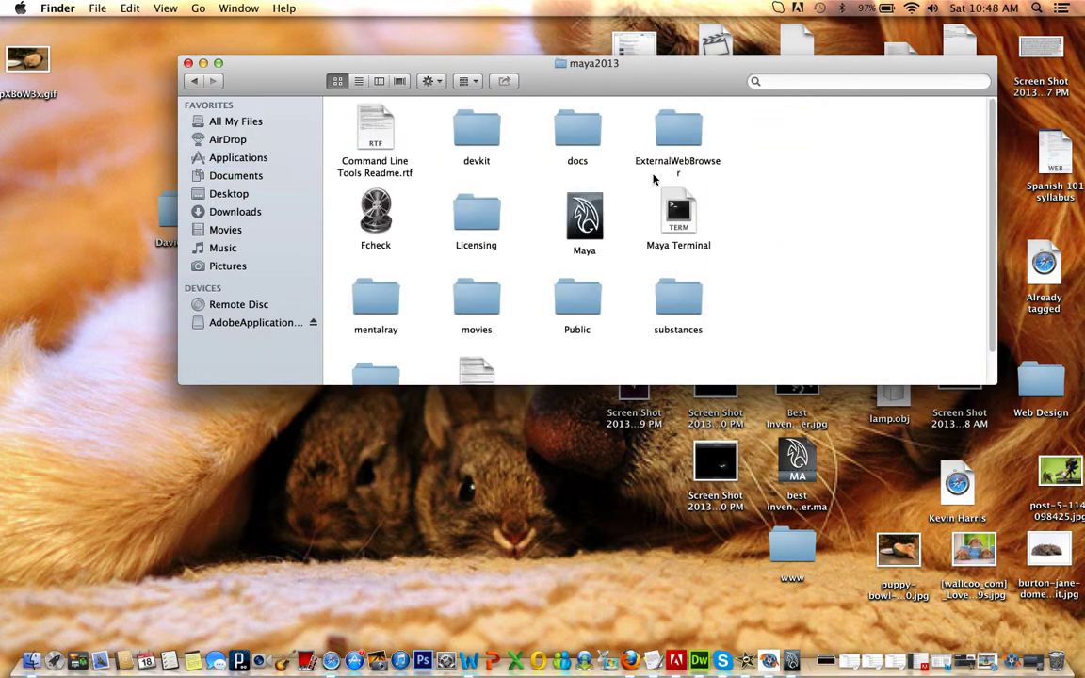
left_click(379, 214)
double_click(378, 215)
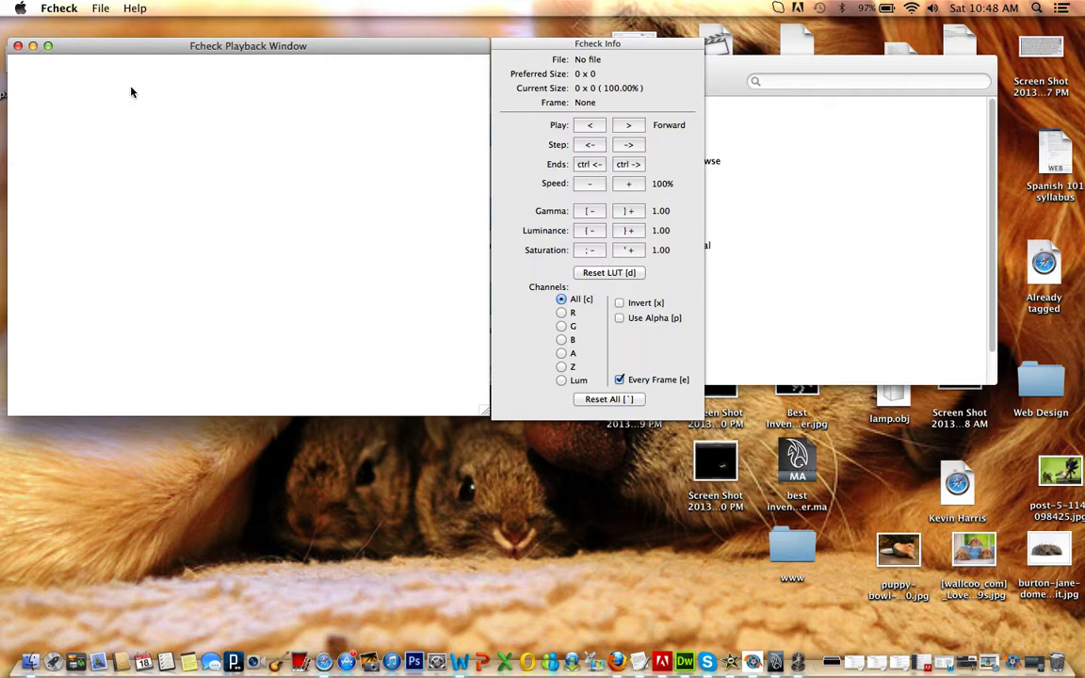
Open the Davie Final image sequence in FCheck, starting from Davie Final.001.iff.
left_click(100, 8)
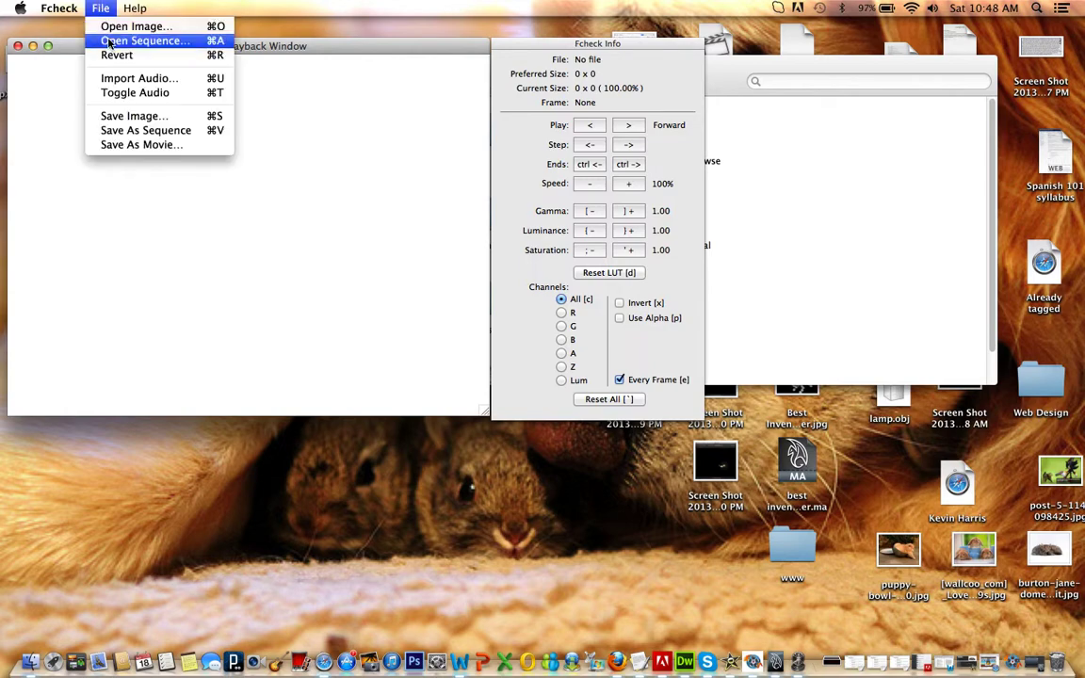
left_click(109, 42)
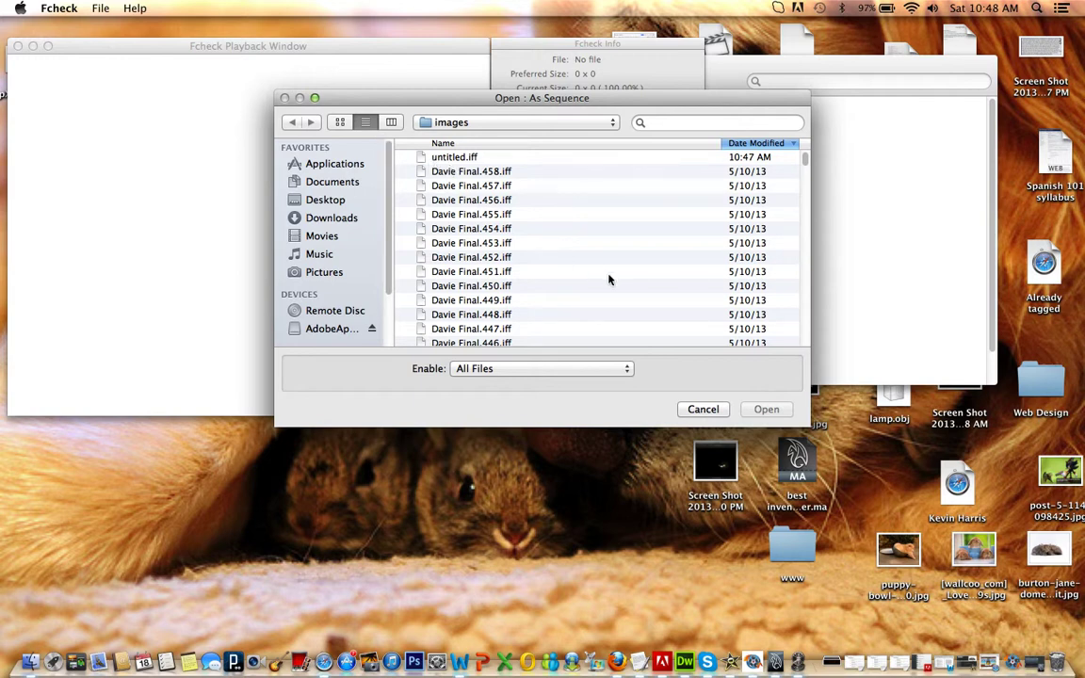
left_click_drag(806, 163, 823, 289)
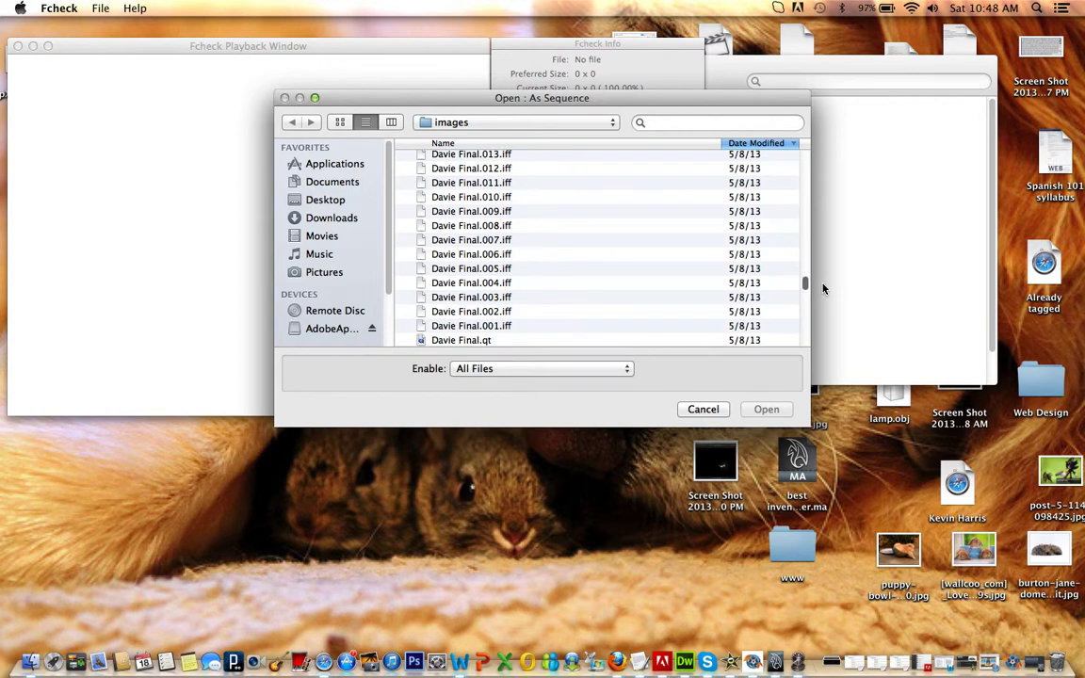
left_click(506, 326)
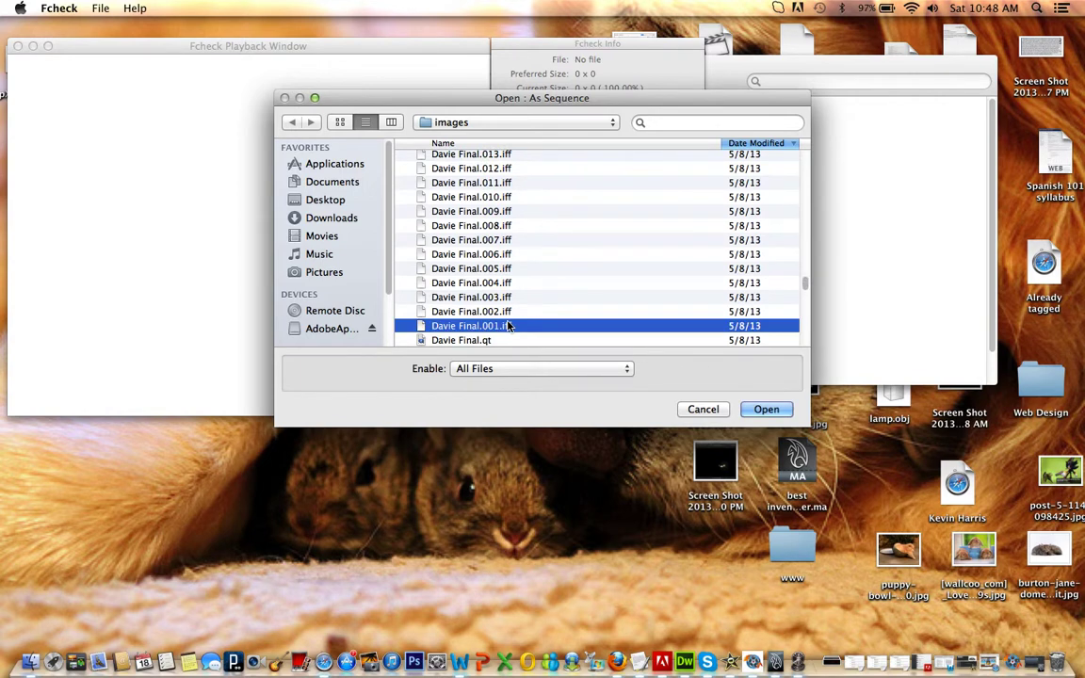
left_click(785, 413)
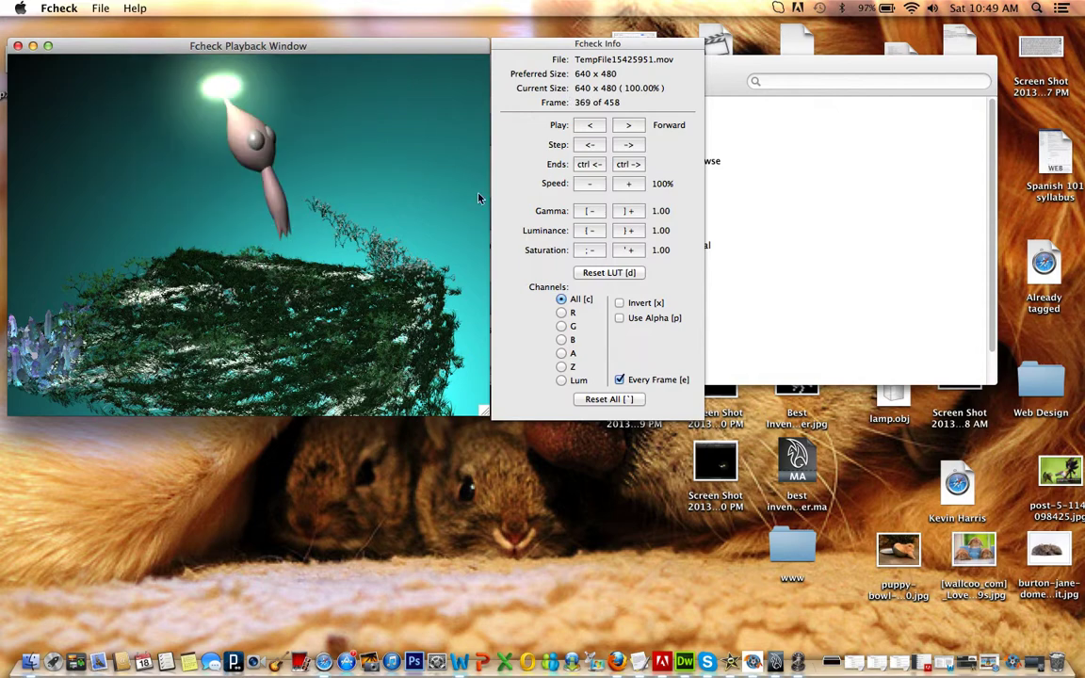
Watch the 458-frame sequence play, then open the File menu toward Save As Movie.
left_click(66, 8)
mouse_move(99, 8)
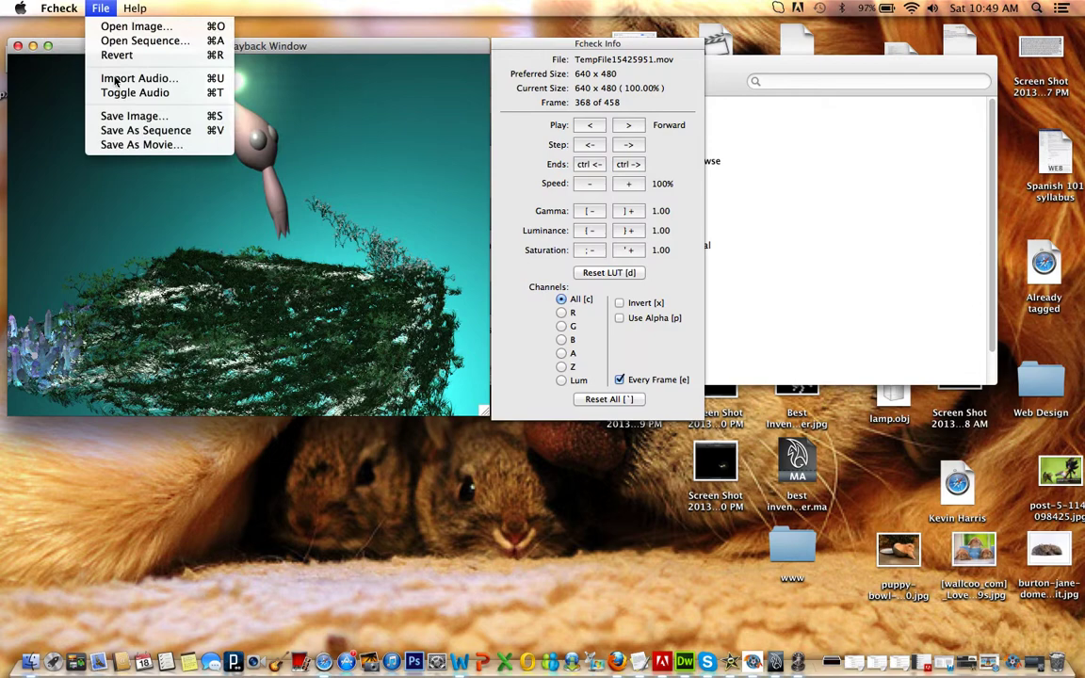
Save the sequence as movie 'blah' with current transformations, then stop playback at frame 1.
left_click(133, 146)
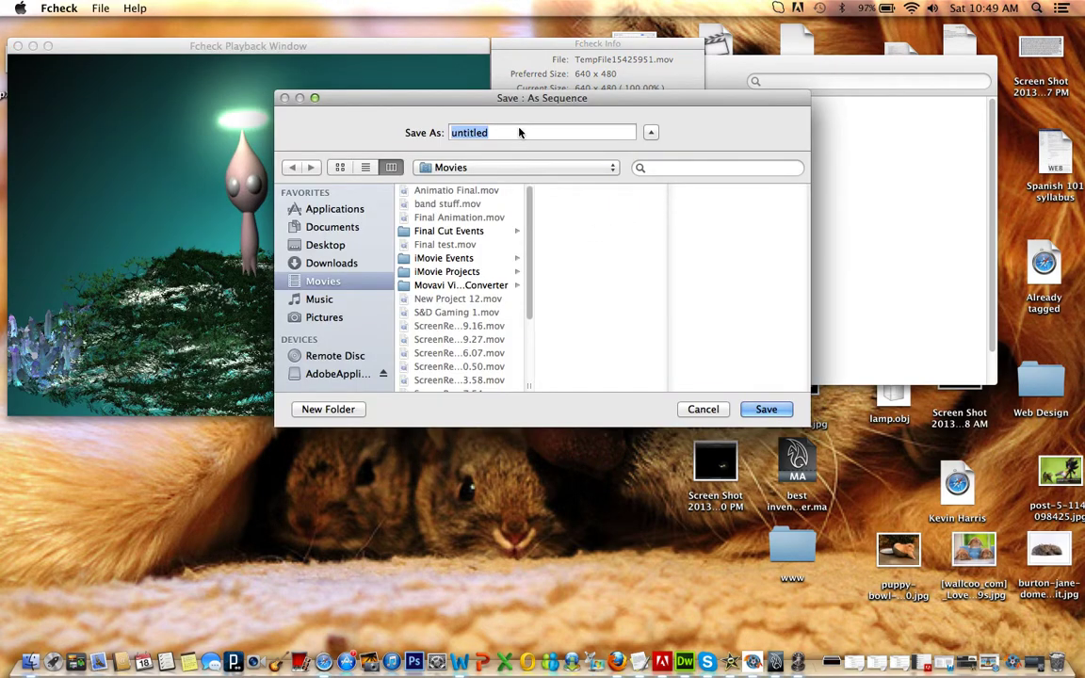
key("BackSpace")
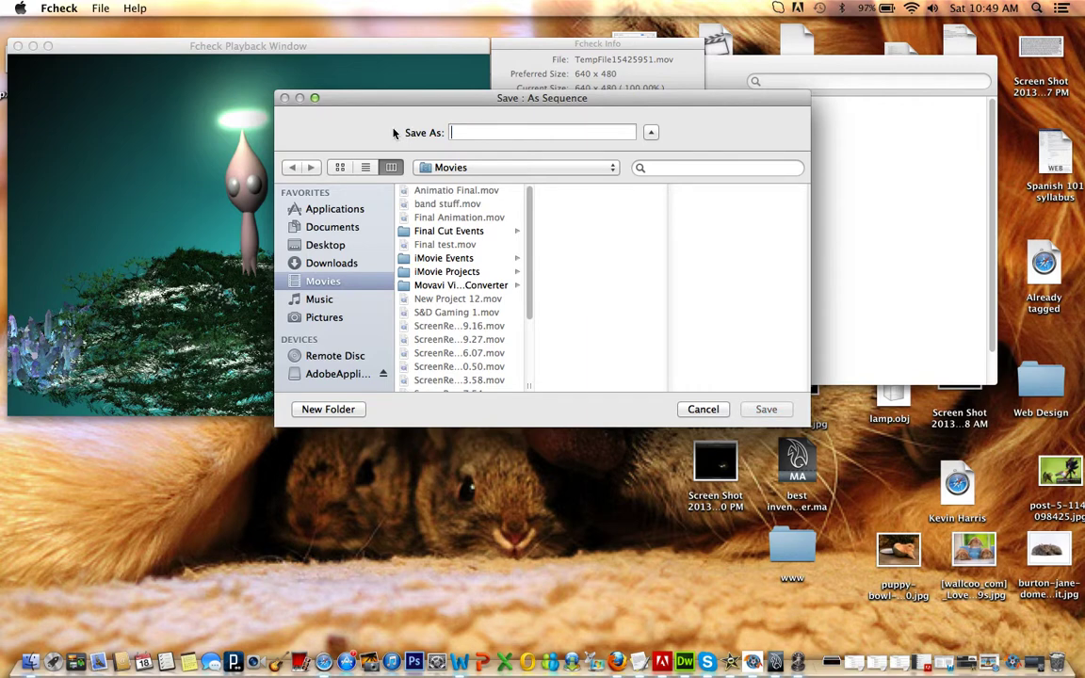
type("blah")
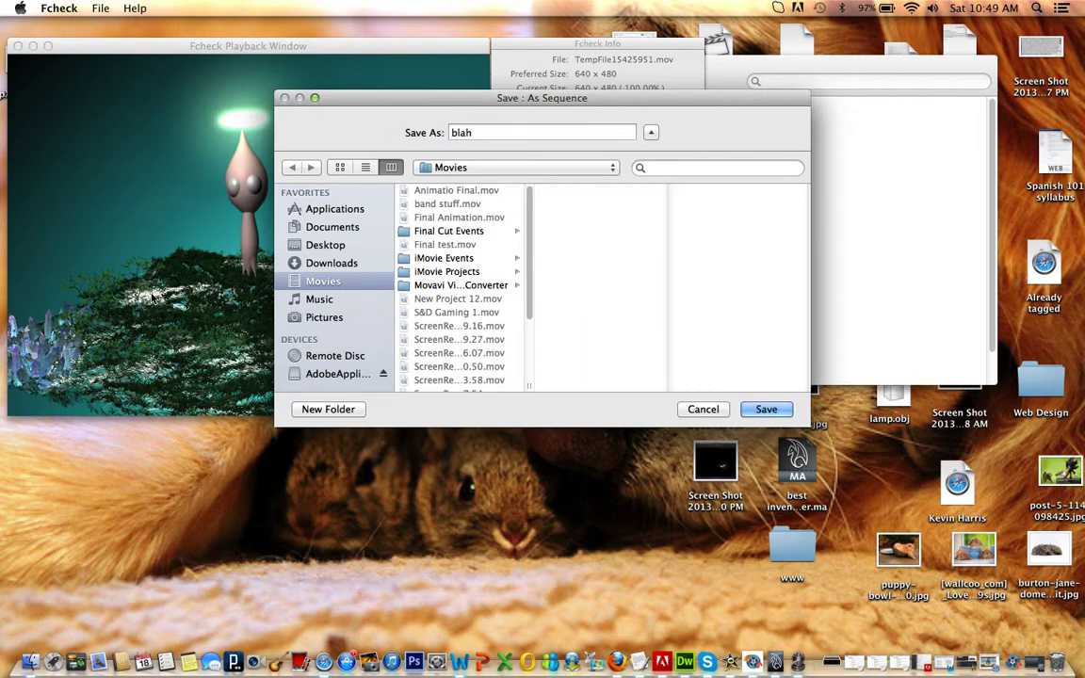
left_click(782, 411)
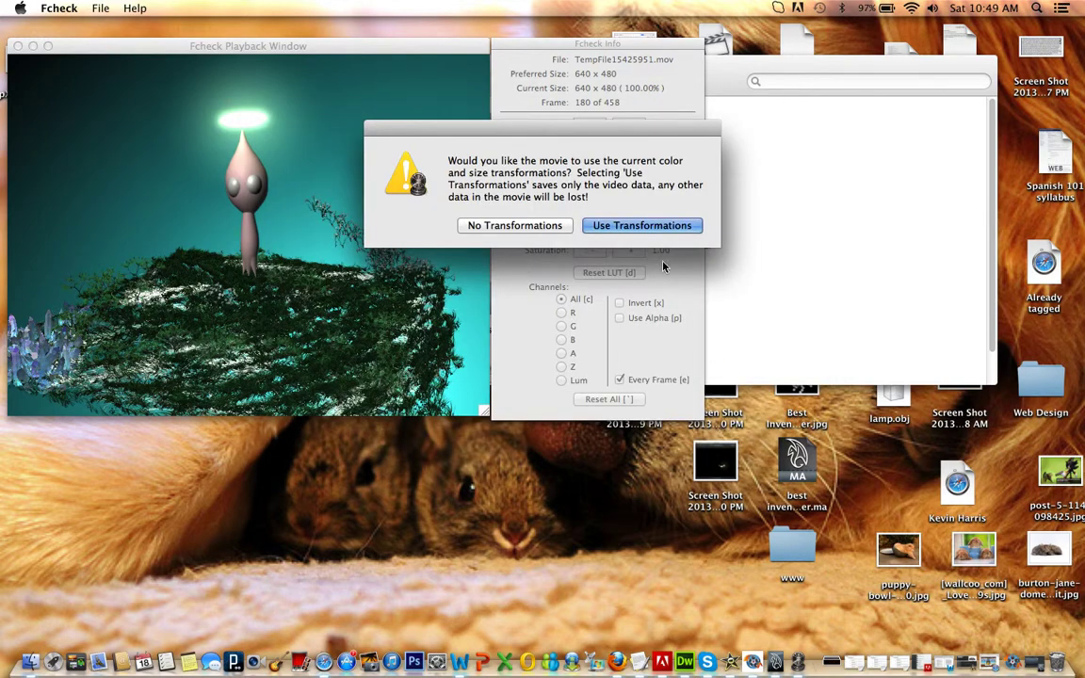
left_click(608, 225)
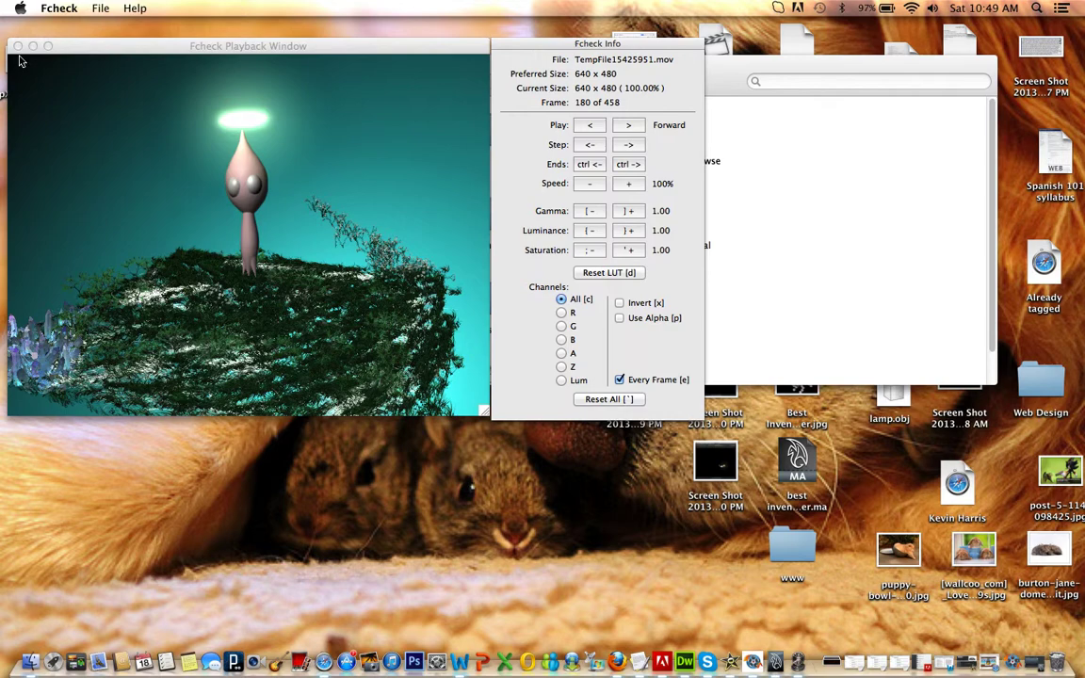
left_click(69, 58)
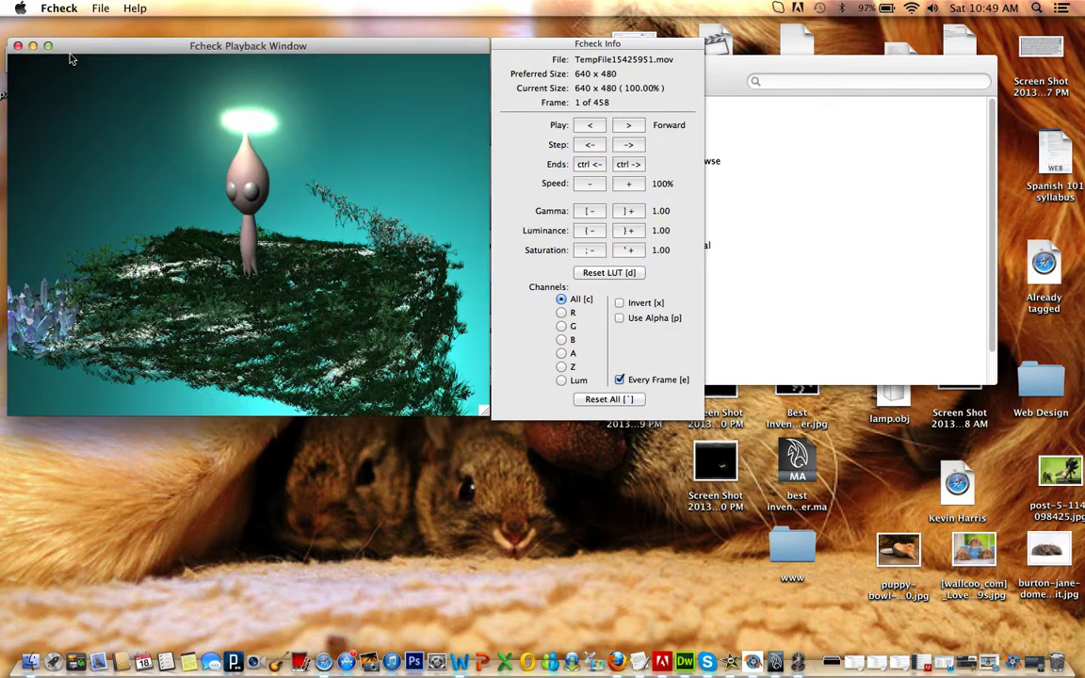
Close the FCheck playback windows and show the Movies folder in Finder.
left_click(16, 46)
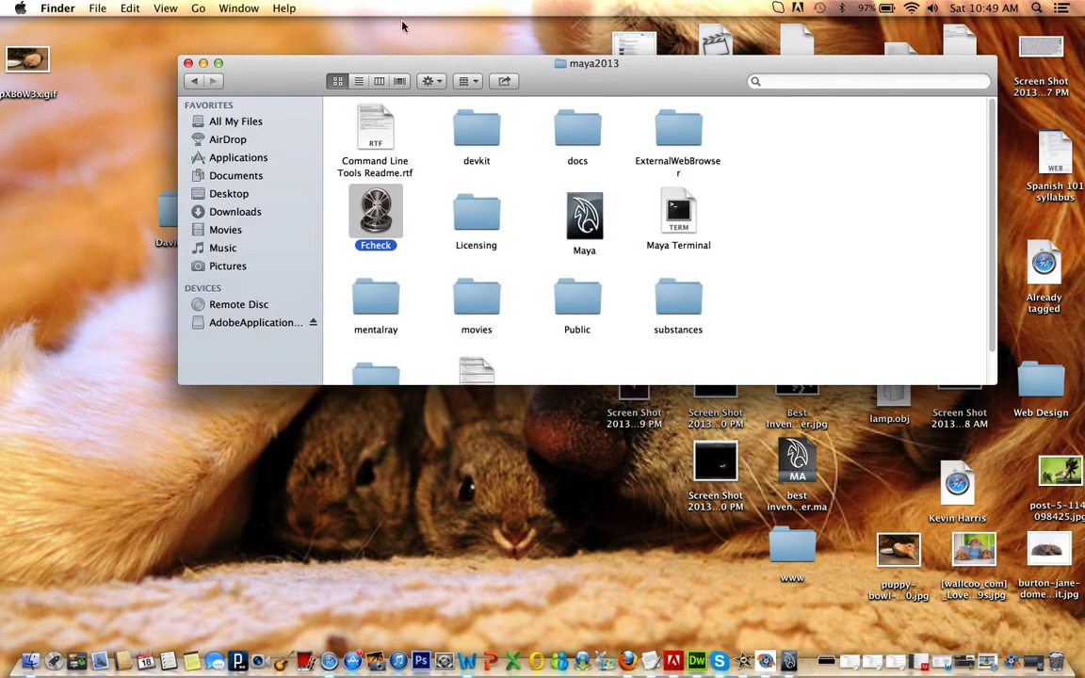
left_click(226, 230)
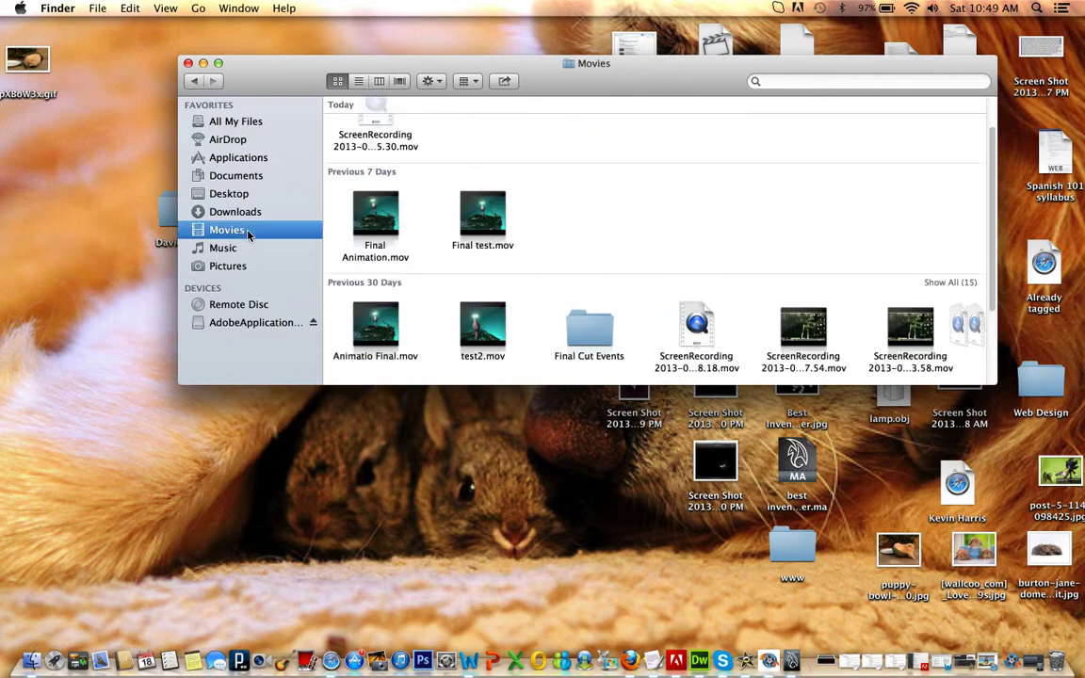
Play blah.mov in QuickTime Player, pause it at 00:12, and close it.
double_click(358, 115)
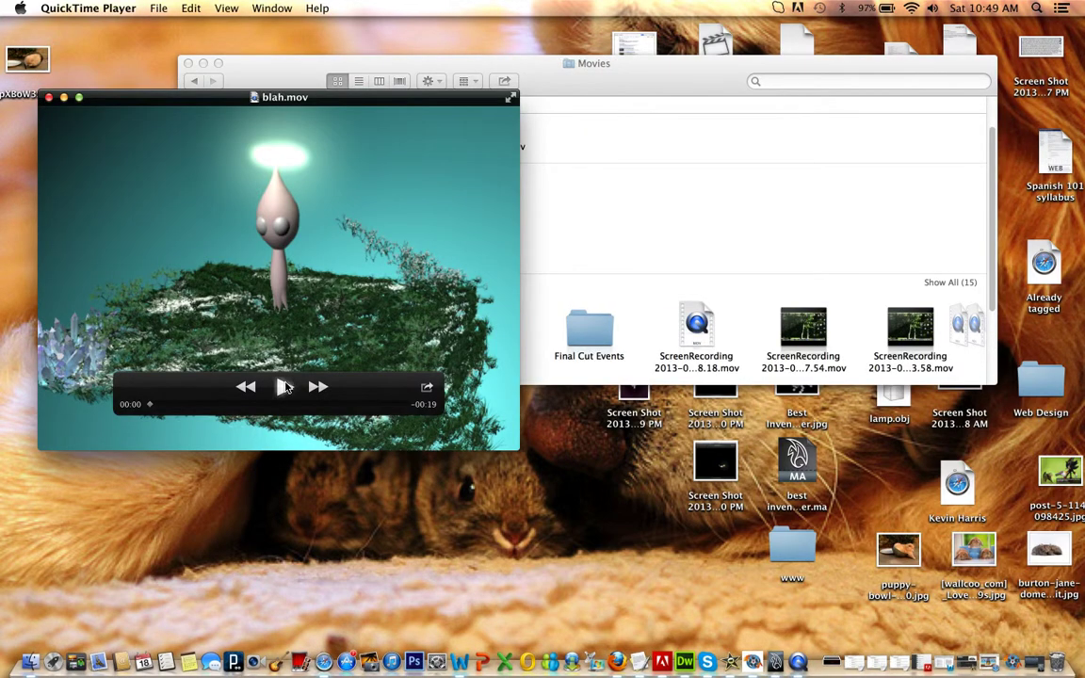
left_click(284, 386)
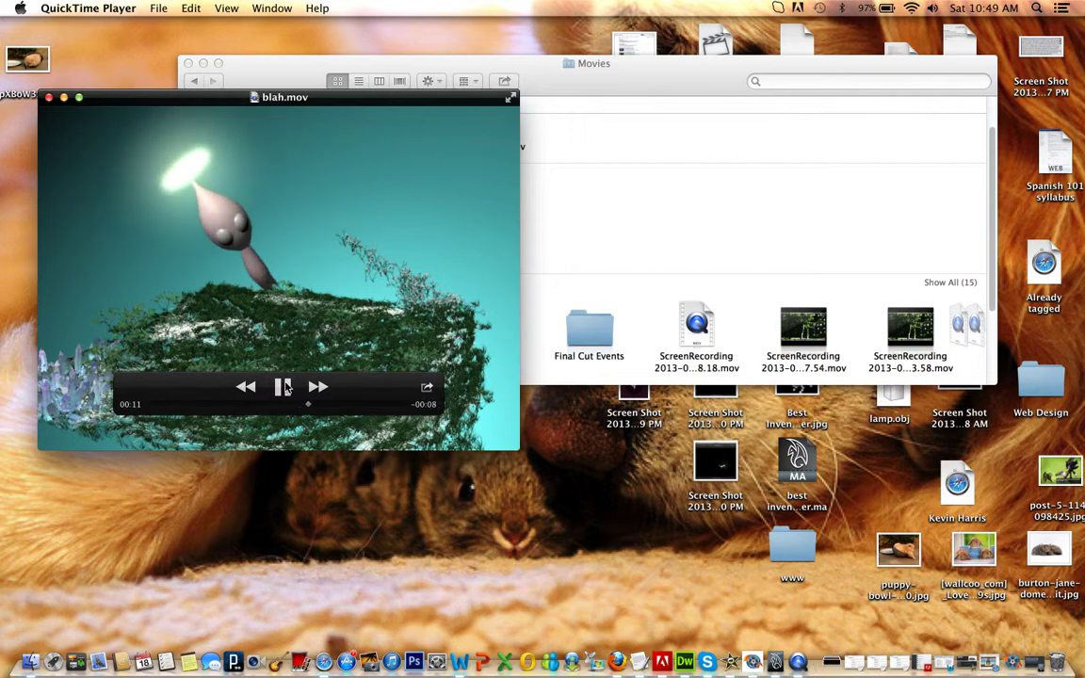
left_click(285, 387)
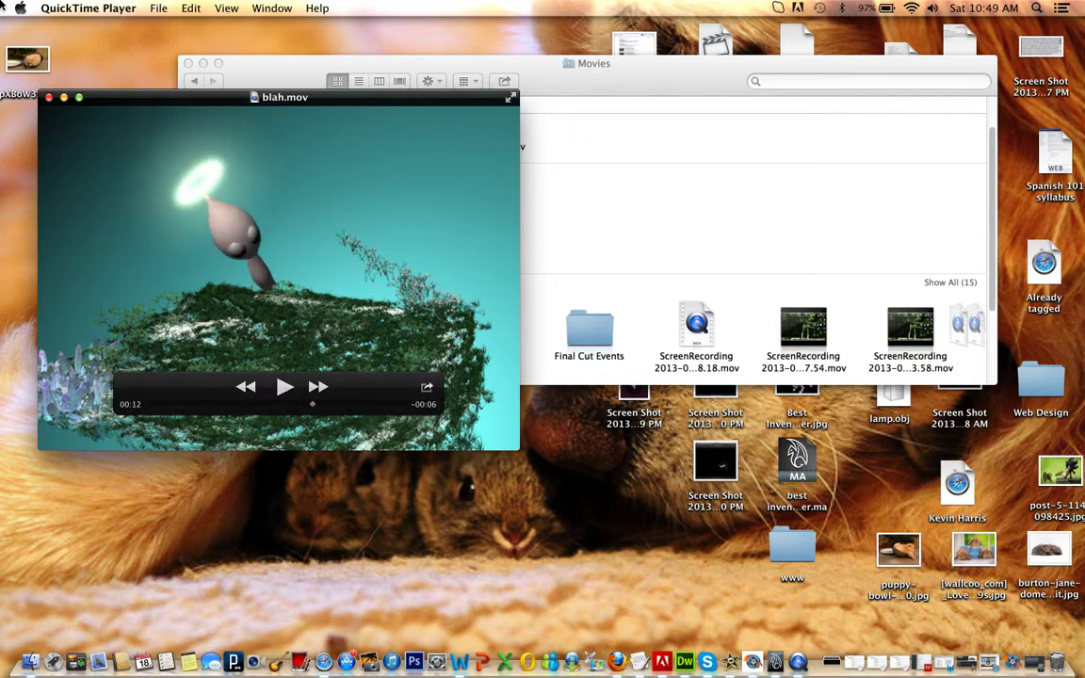
left_click(49, 98)
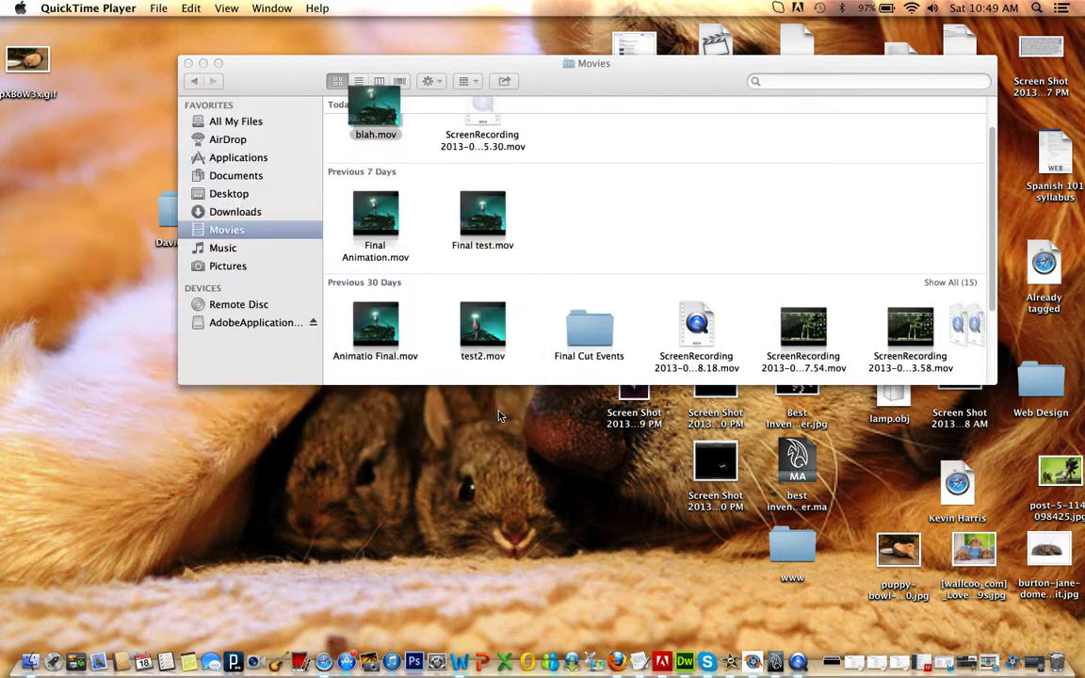
Restore Maya from the Dock and open Render Settings on the Maya Software tab.
left_click(989, 650)
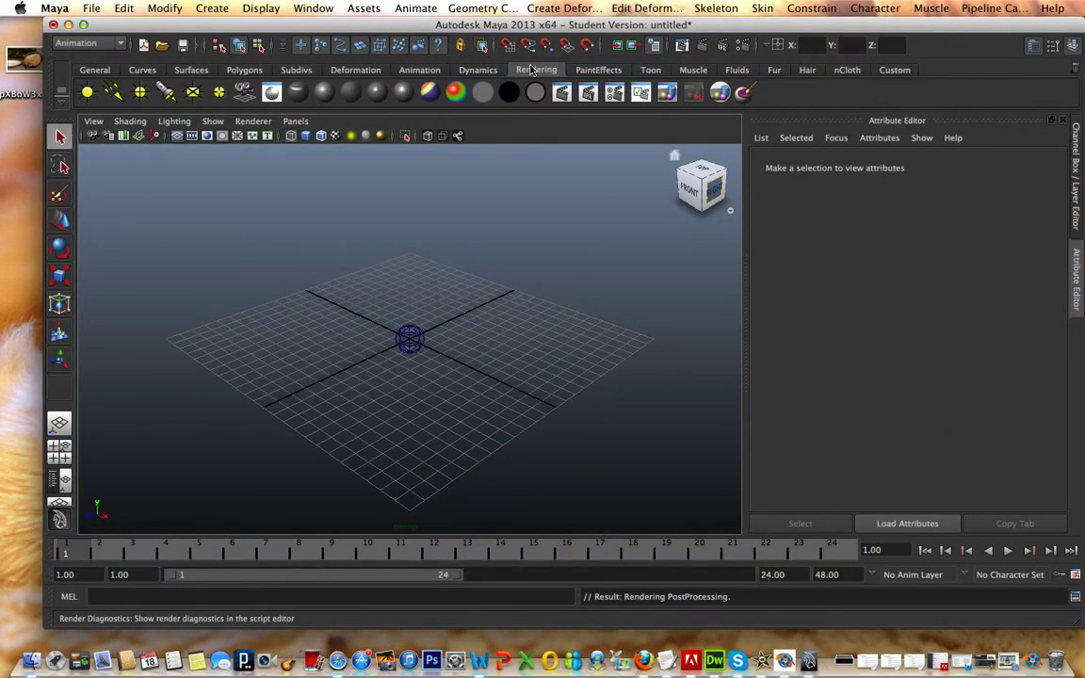
left_click(614, 94)
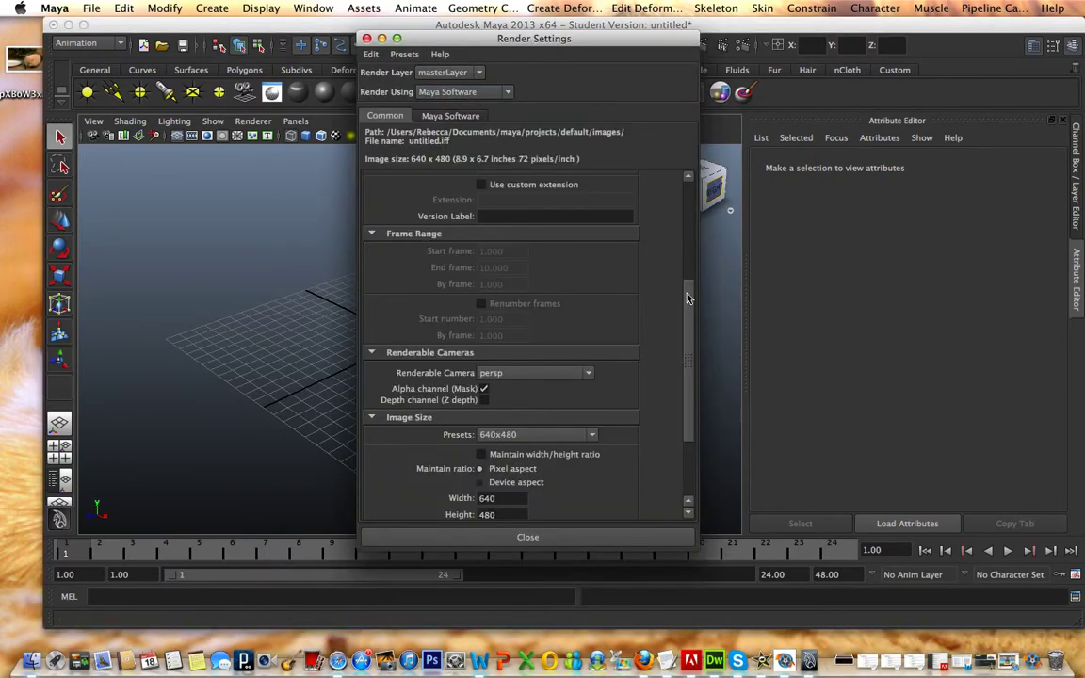
scroll(688, 299, "down", 3)
scroll(685, 299, "up", 3)
left_click(438, 114)
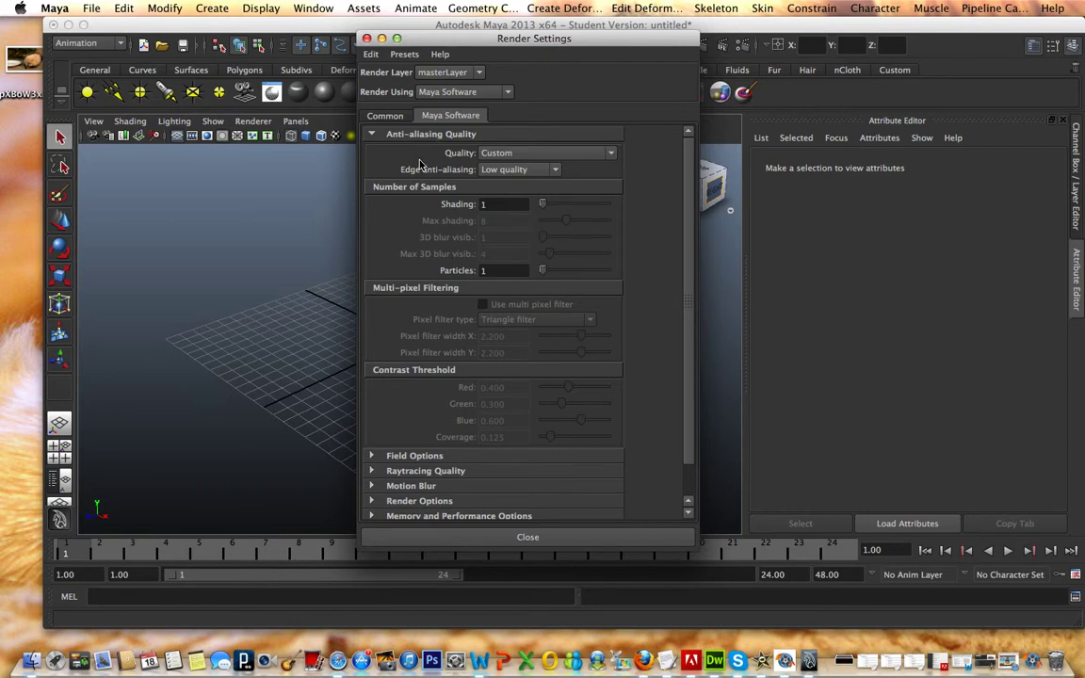
Change the anti-aliasing Quality preset from Custom to Intermediate quality, giving Highest quality edges.
left_click(611, 151)
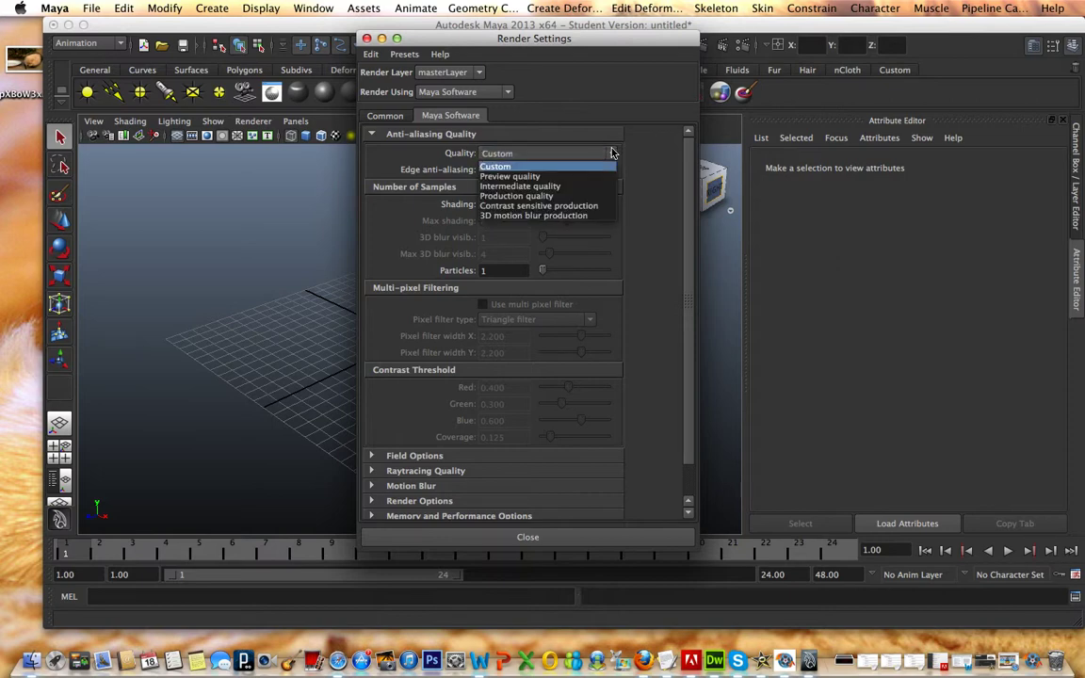
left_click(556, 167)
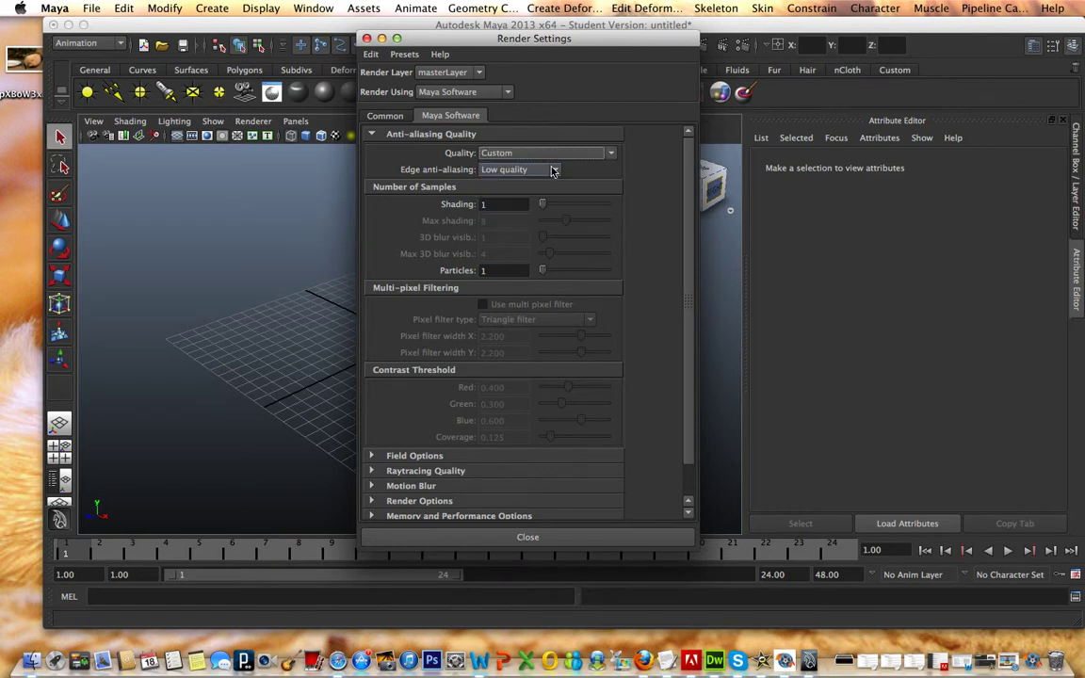
left_click(556, 168)
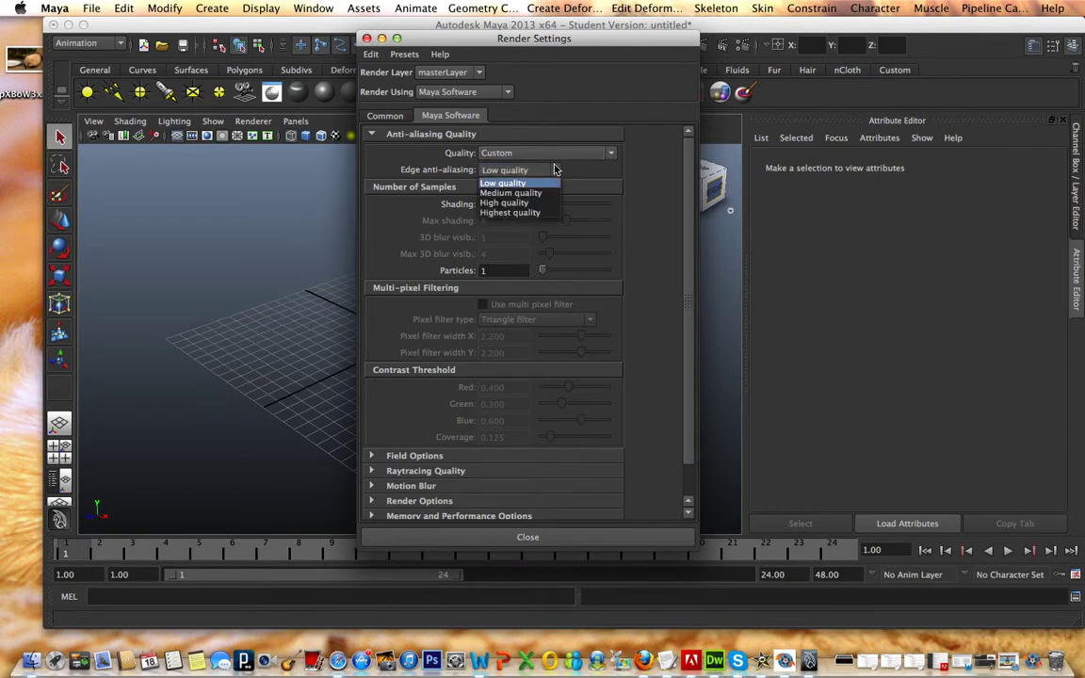
left_click(556, 168)
left_click(556, 153)
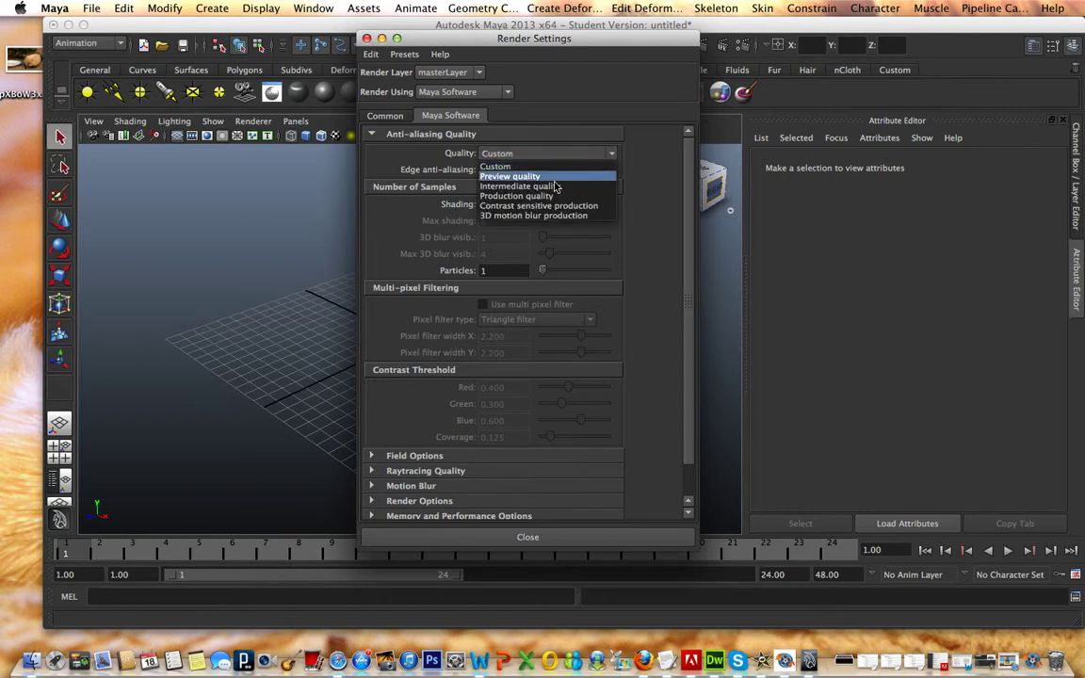
left_click(555, 186)
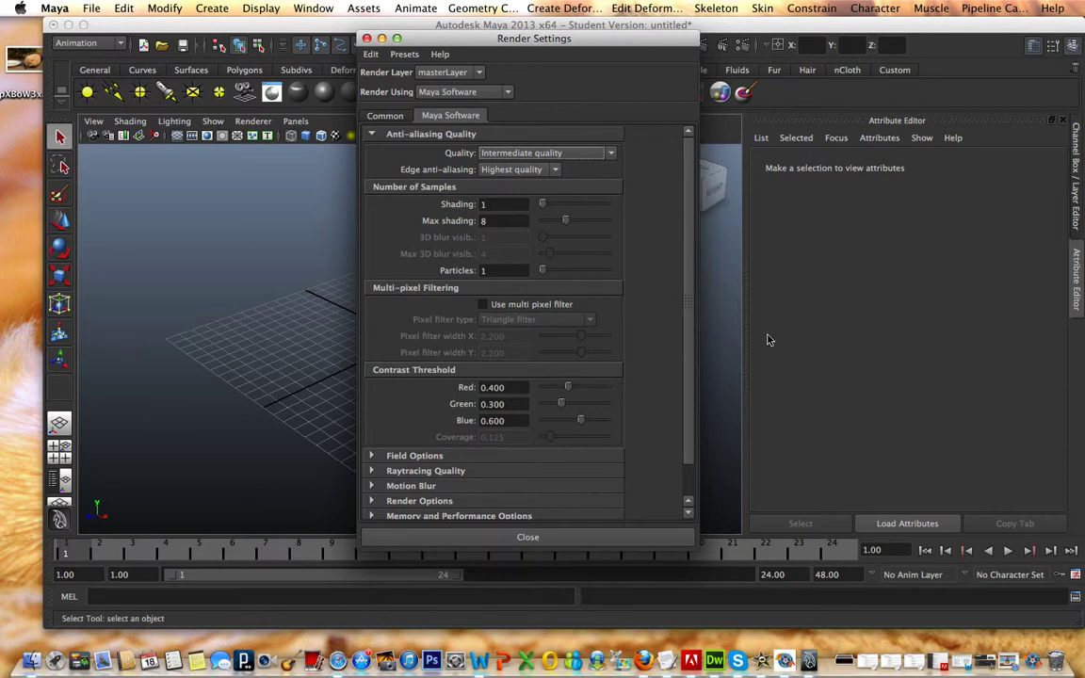
scroll(688, 217, "down", 2)
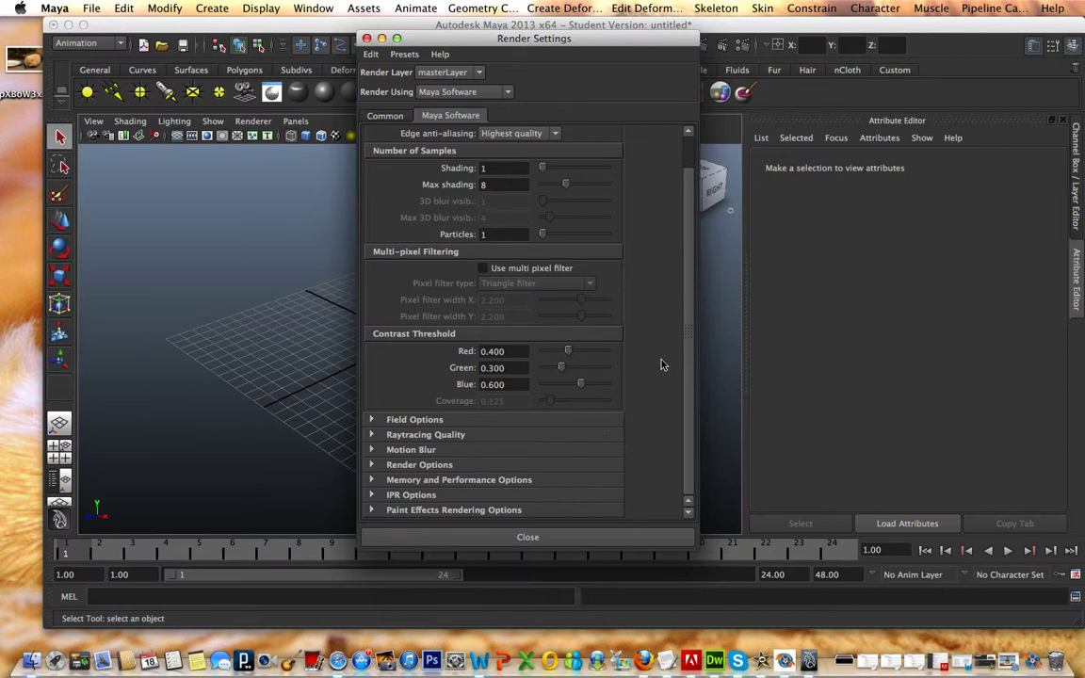
scroll(686, 320, "up", 2)
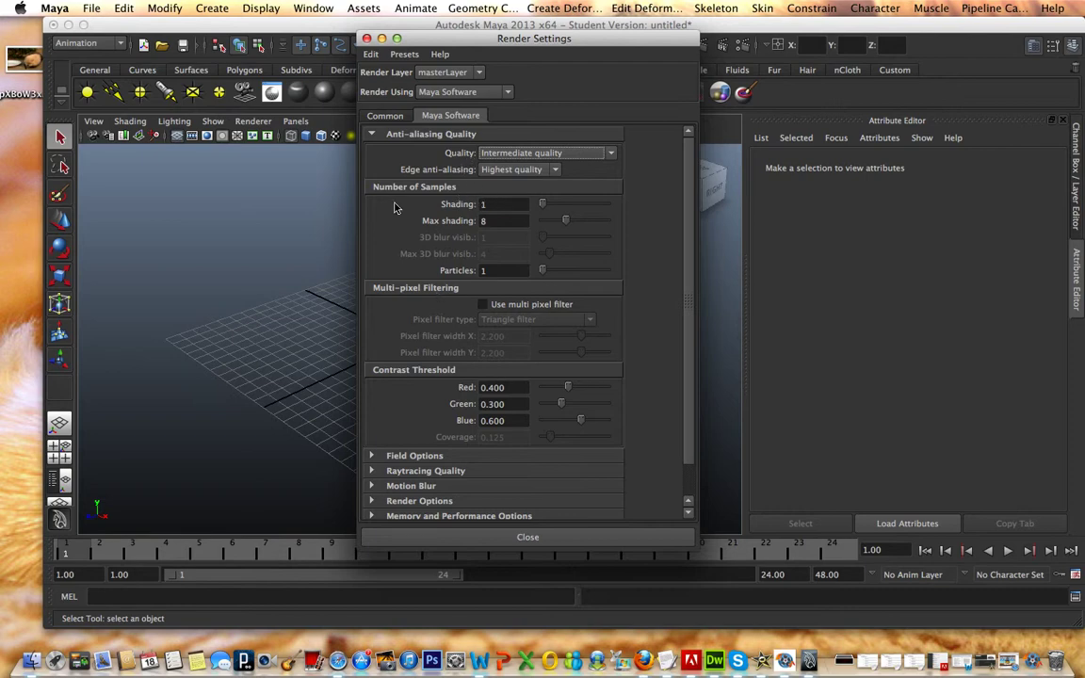
Collapse Anti-aliasing Quality, switch to the Common tab, and close Render Settings.
left_click(395, 133)
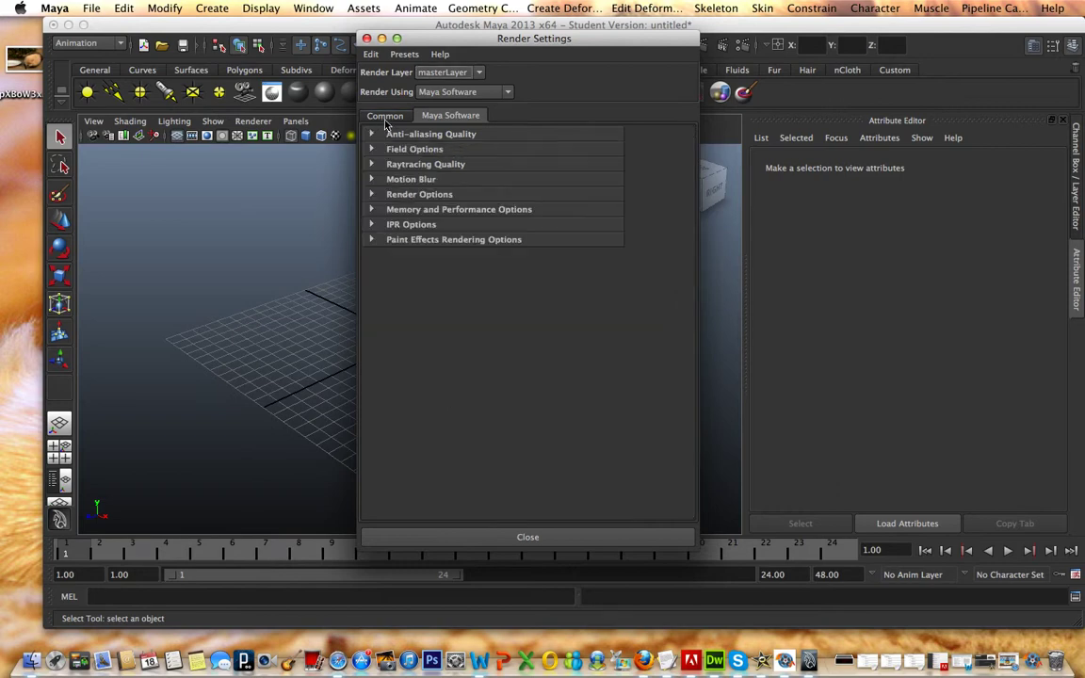
left_click(395, 117)
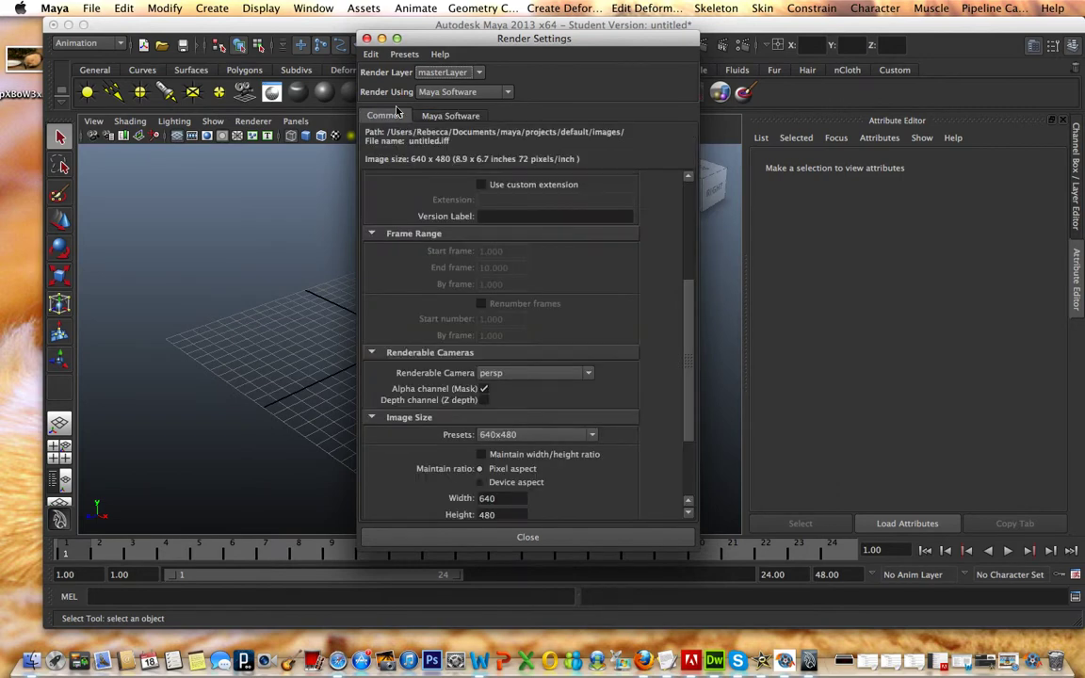
left_click(367, 37)
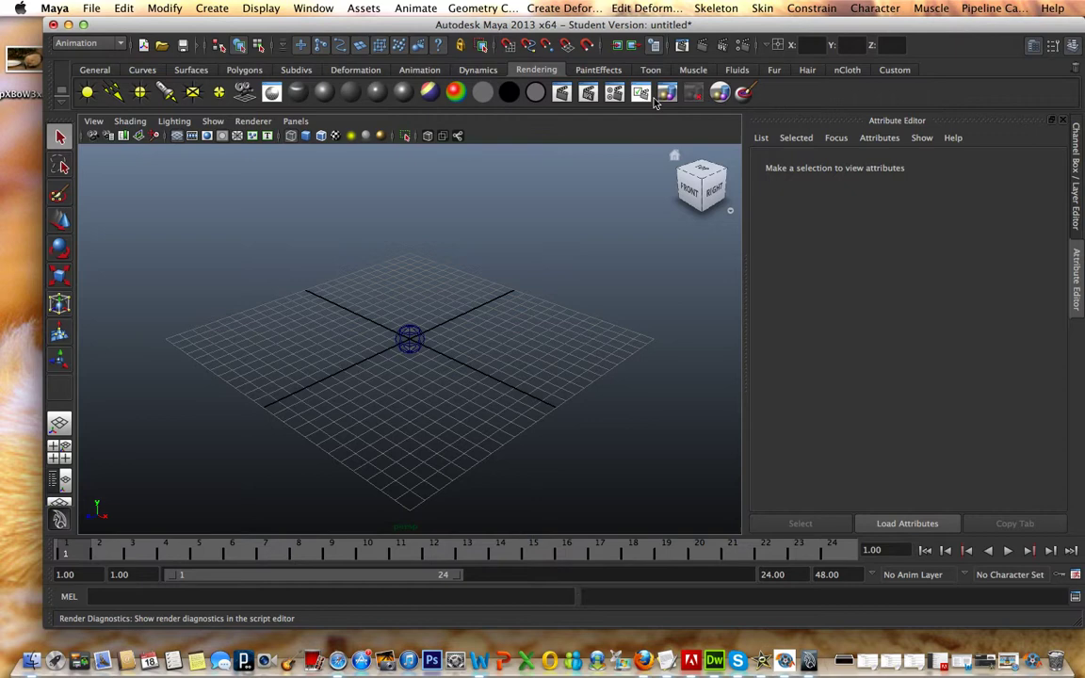
Quit Maya without saving the untitled scene, leaving iMovie in front.
left_click(54, 25)
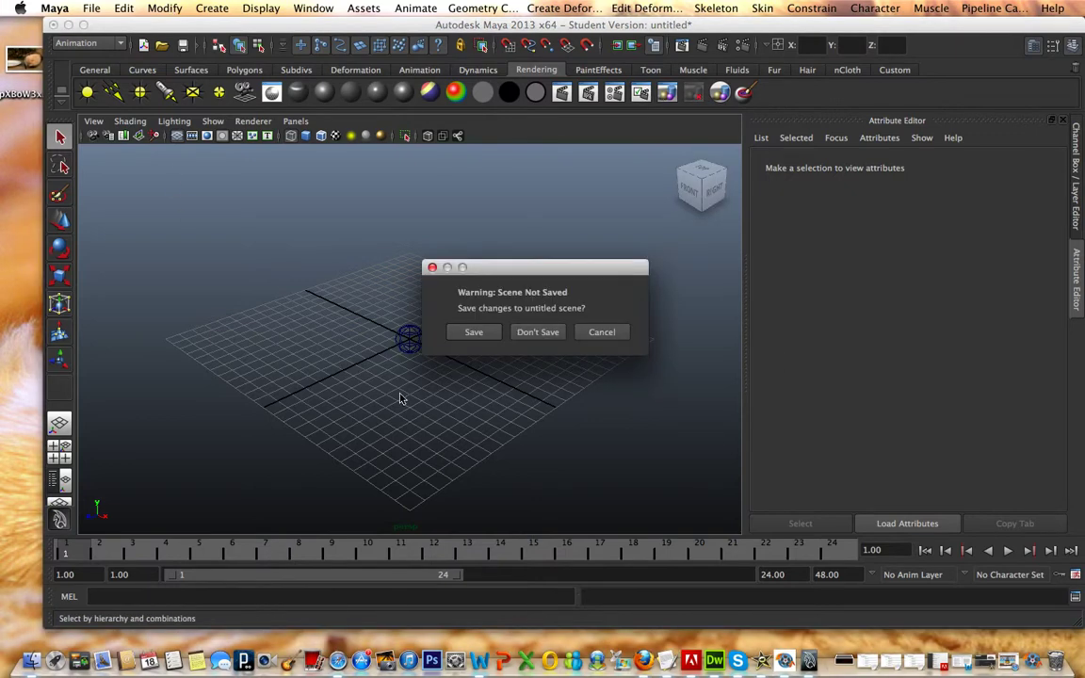
left_click(540, 332)
left_click(782, 660)
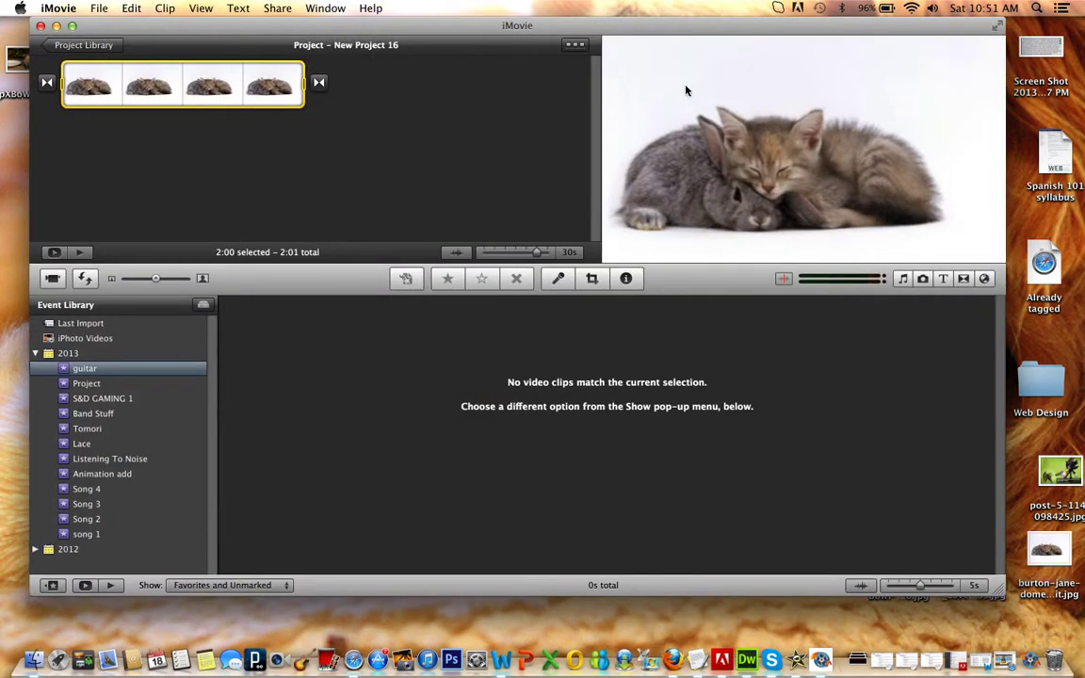
Minimize the iMovie New Project 16 window to reveal Finder's Movies folder.
mouse_move(41, 102)
mouse_move(91, 82)
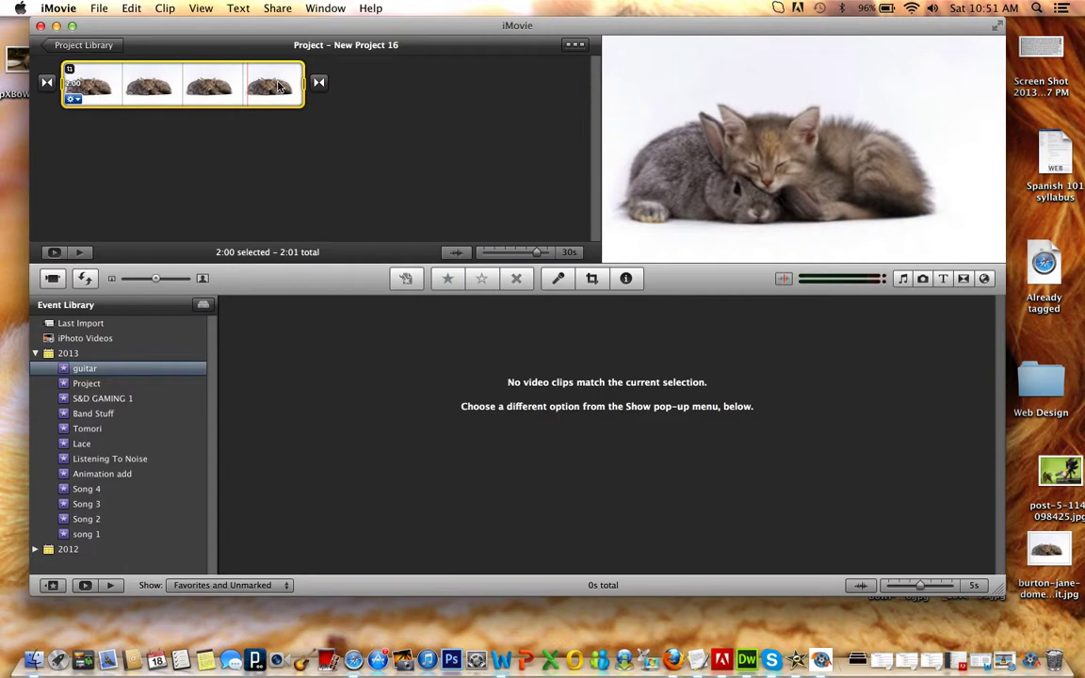
left_click(56, 25)
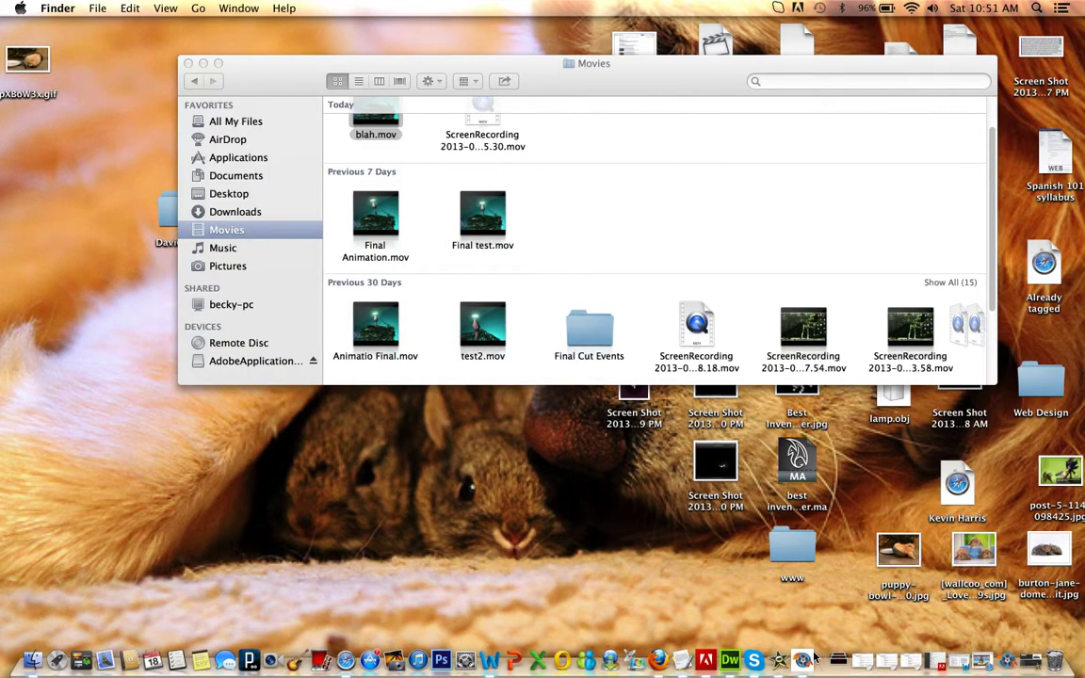
Show the Apowersoft Online Screen Recorder toolbar from the Dock.
left_click(753, 659)
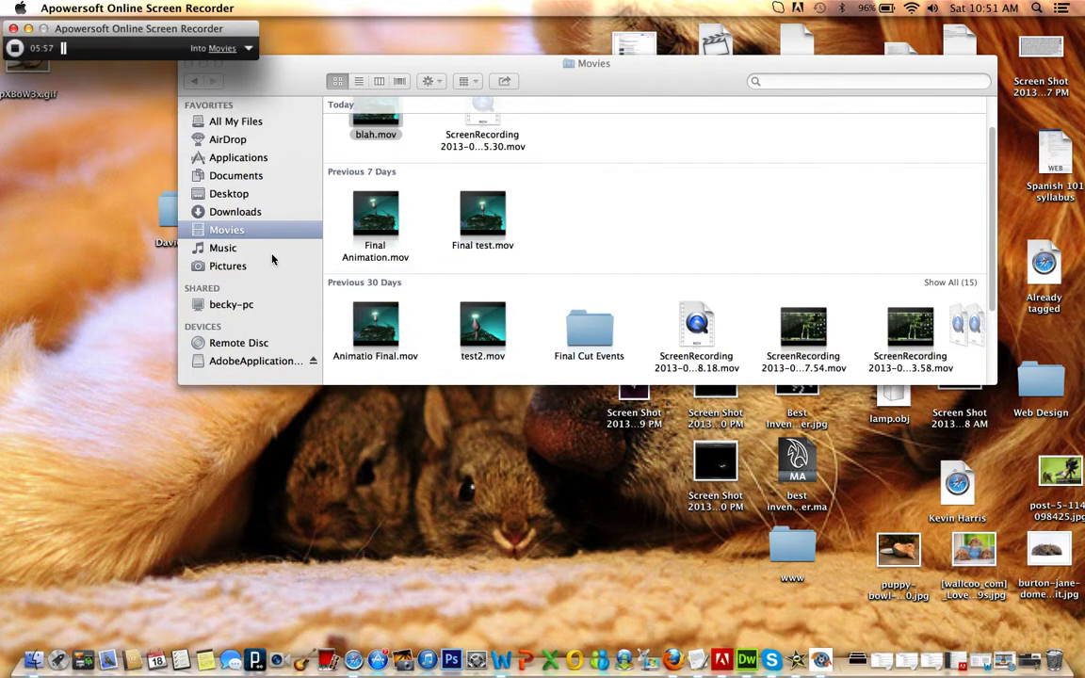